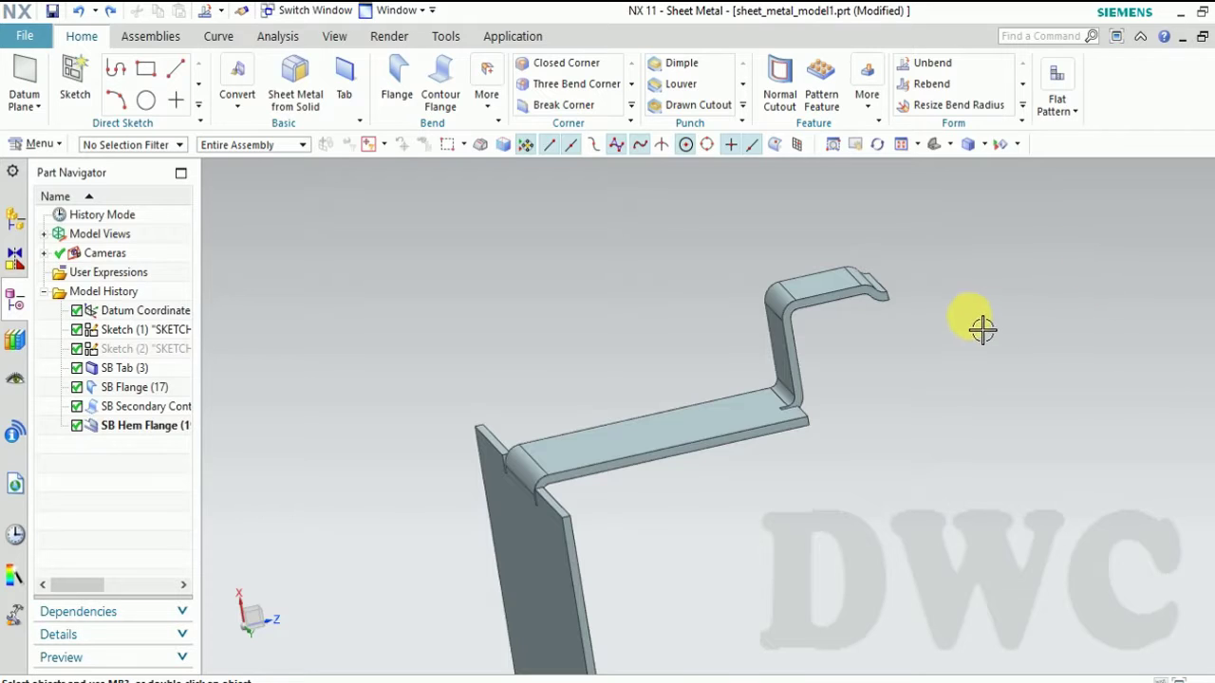
# Step: Orbit the bracket about X so the base plate faces up, then zoom in on it
pyautogui.scroll(-3, 973, 320)
pyautogui.click(877, 143)
pyautogui.moveTo(857, 238)
pyautogui.mouseDown()
pyautogui.moveTo(751, 252)
pyautogui.moveTo(811, 194)
pyautogui.moveTo(779, 205)
pyautogui.moveTo(792, 304)
pyautogui.moveTo(873, 462)
pyautogui.moveTo(1046, 334)
pyautogui.moveTo(1042, 320)
pyautogui.moveTo(944, 332)
pyautogui.moveTo(770, 279)
pyautogui.mouseUp()
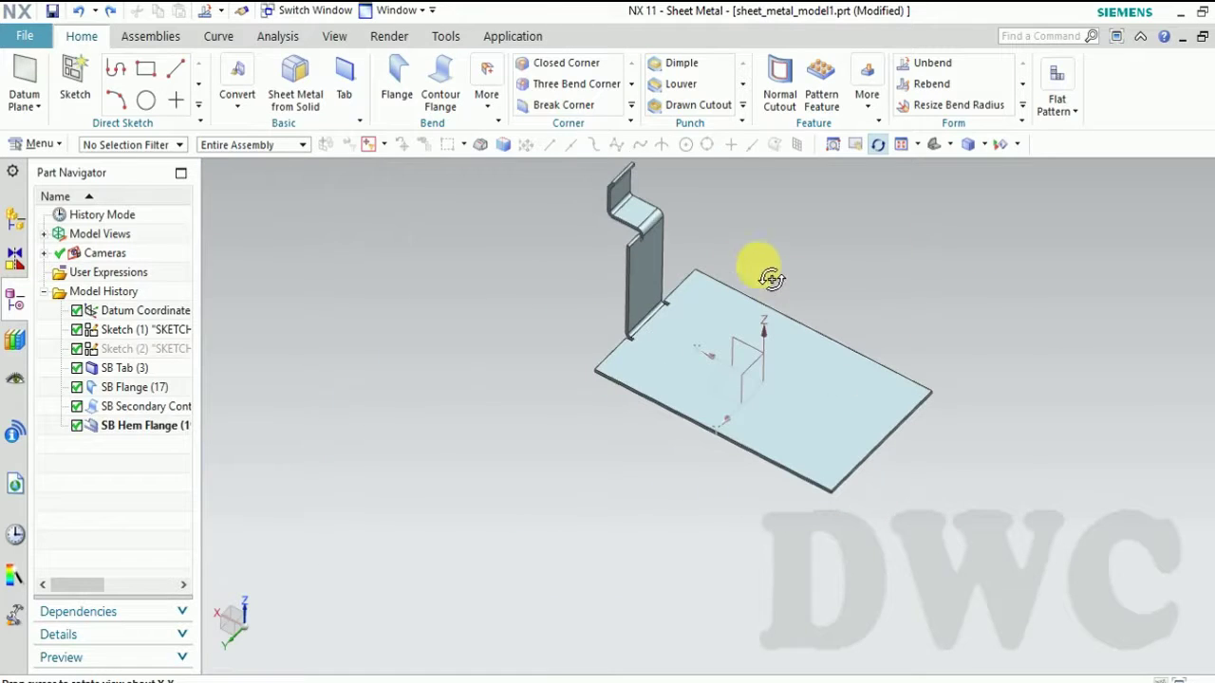
pyautogui.click(875, 143)
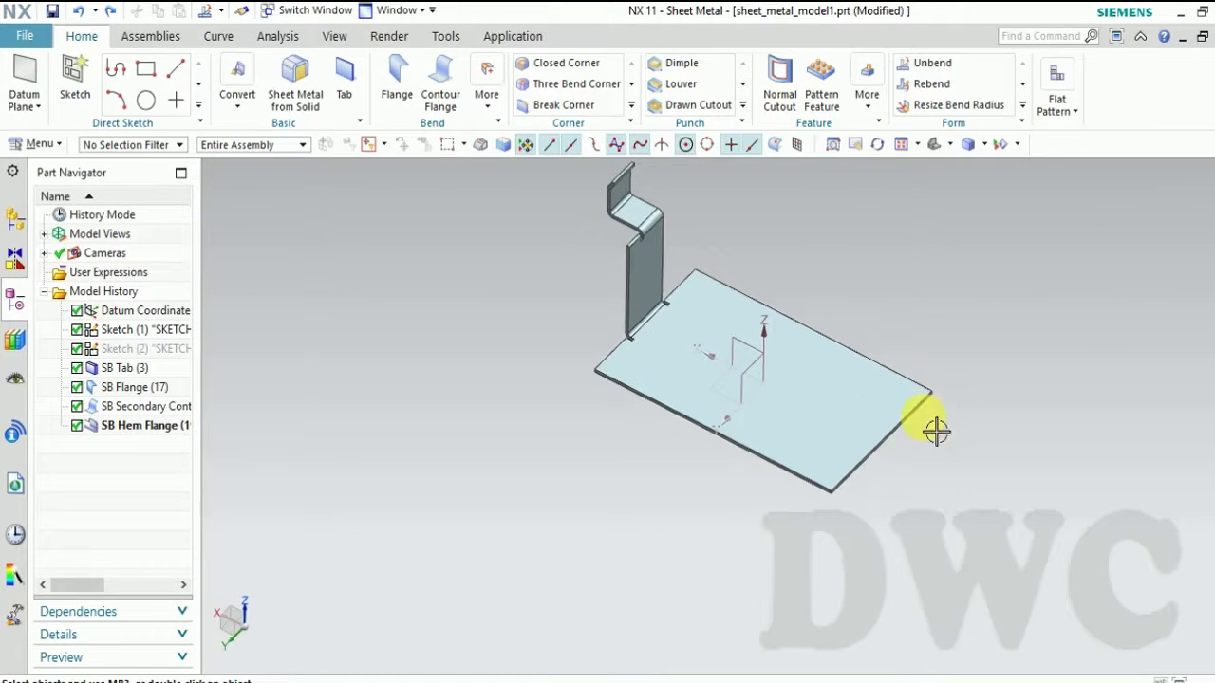
pyautogui.scroll(2, 897, 510)
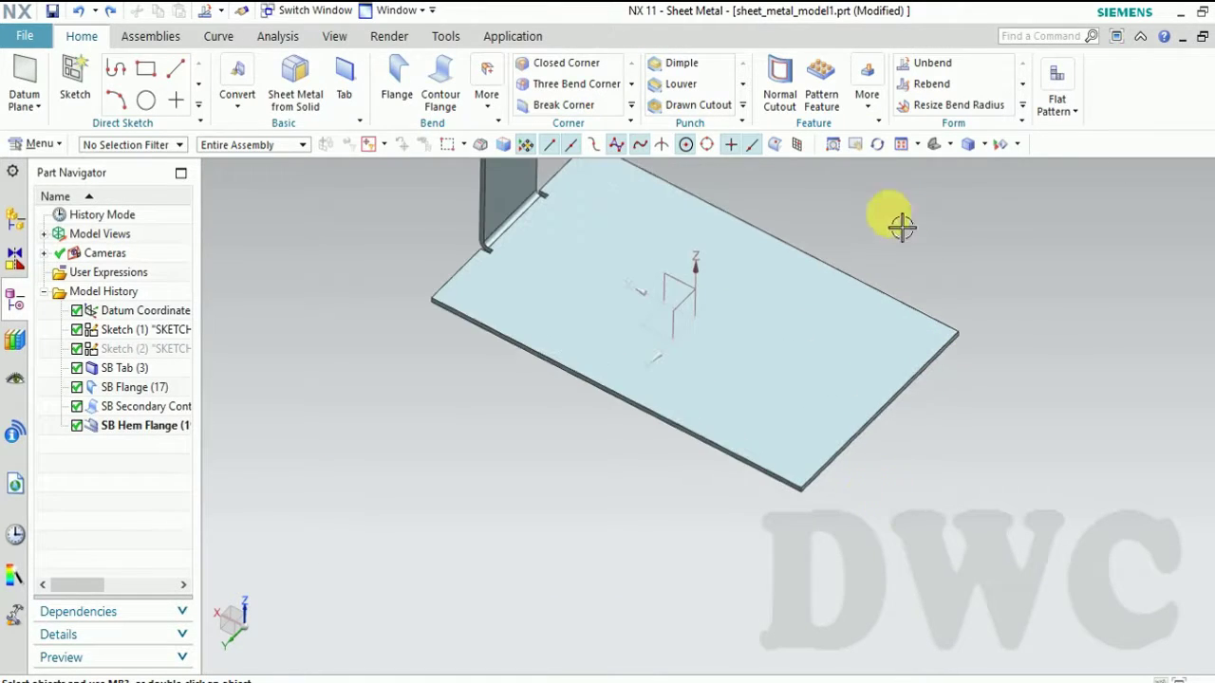
# Step: Start a Break Corner on the vertical outer corner edge of SB Tab(3), previewing a 2 mm blend
pyautogui.click(600, 119)
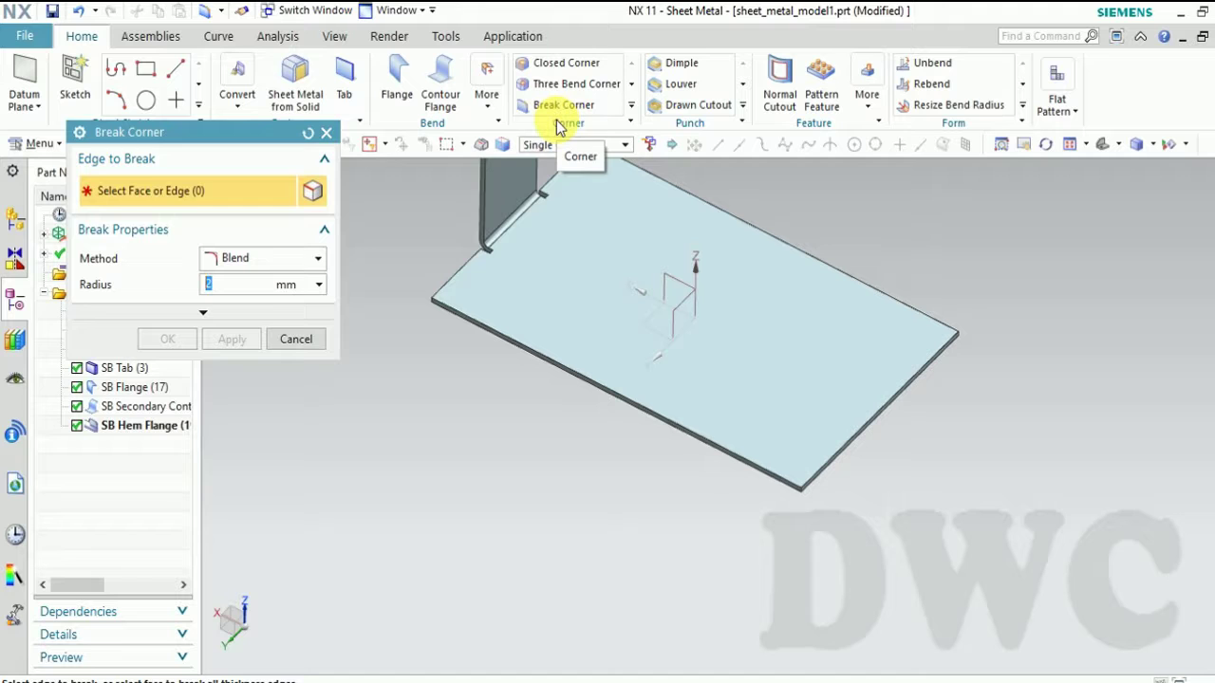
pyautogui.scroll(3, 816, 523)
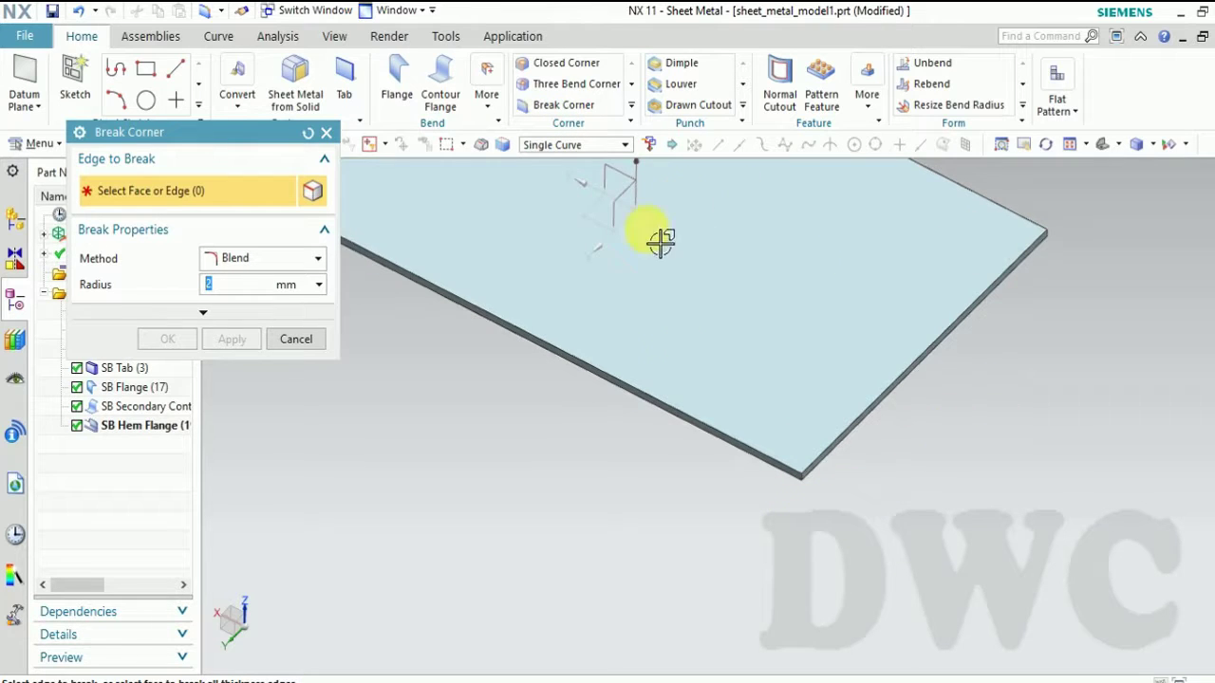
pyautogui.scroll(2, 884, 558)
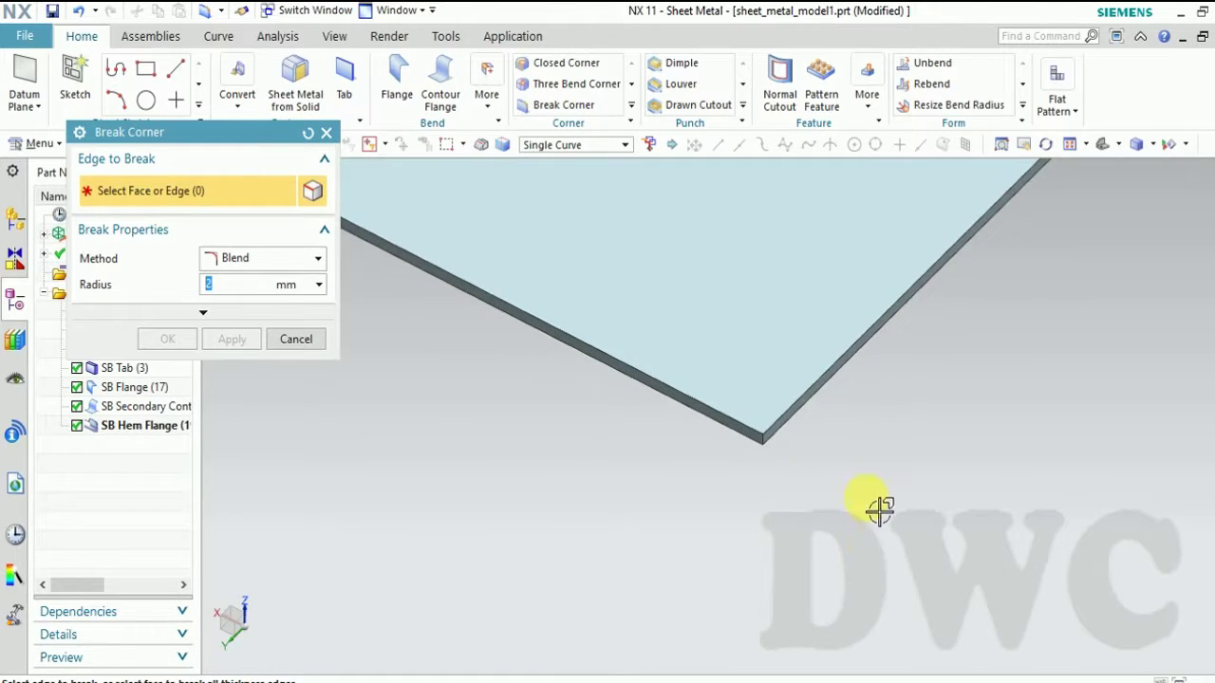
pyautogui.scroll(1, 880, 509)
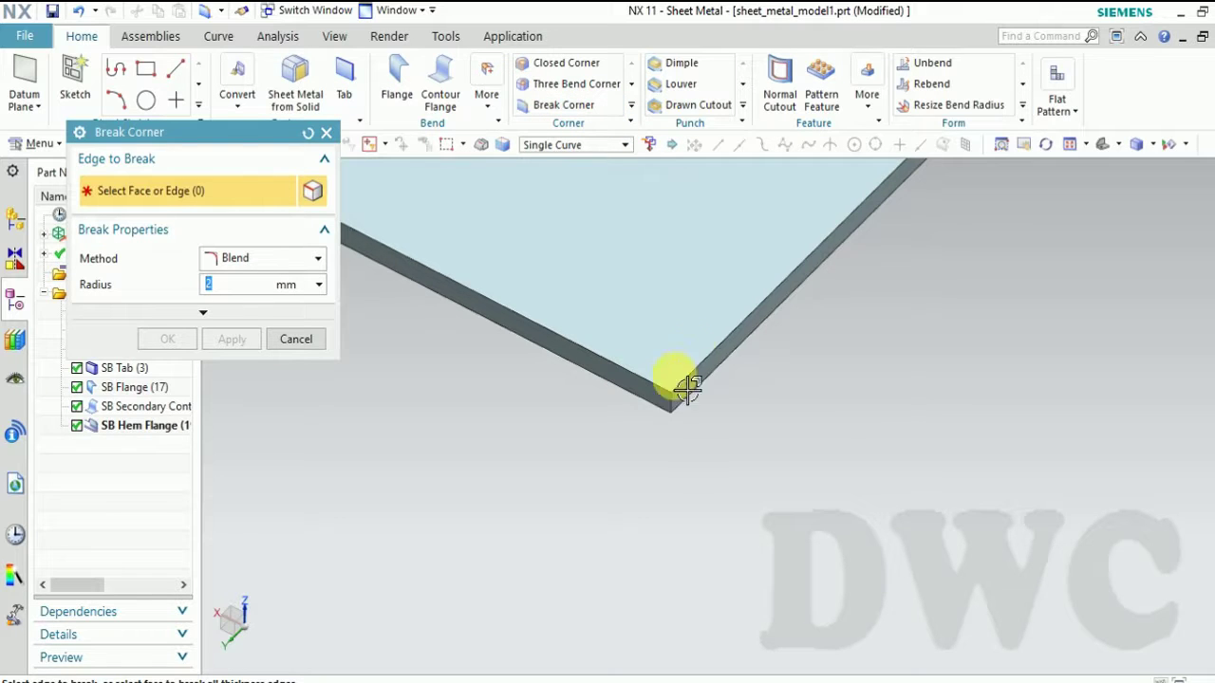
pyautogui.scroll(1, 687, 389)
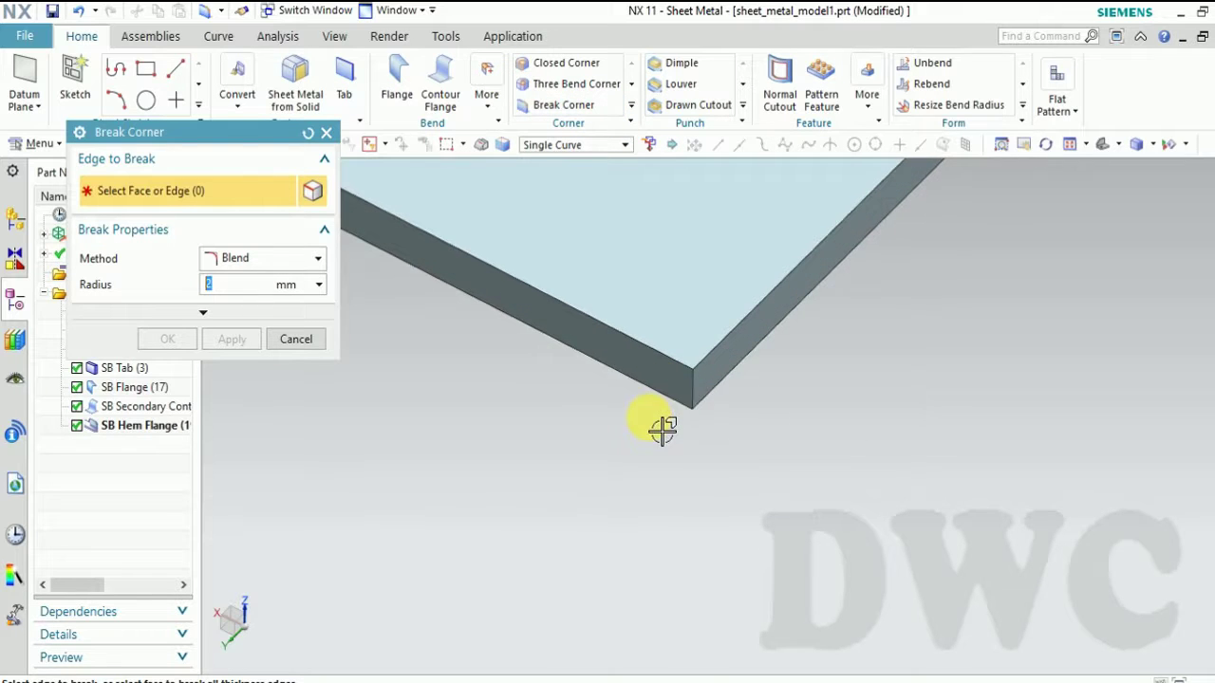
pyautogui.click(707, 401)
pyautogui.scroll(1, 727, 345)
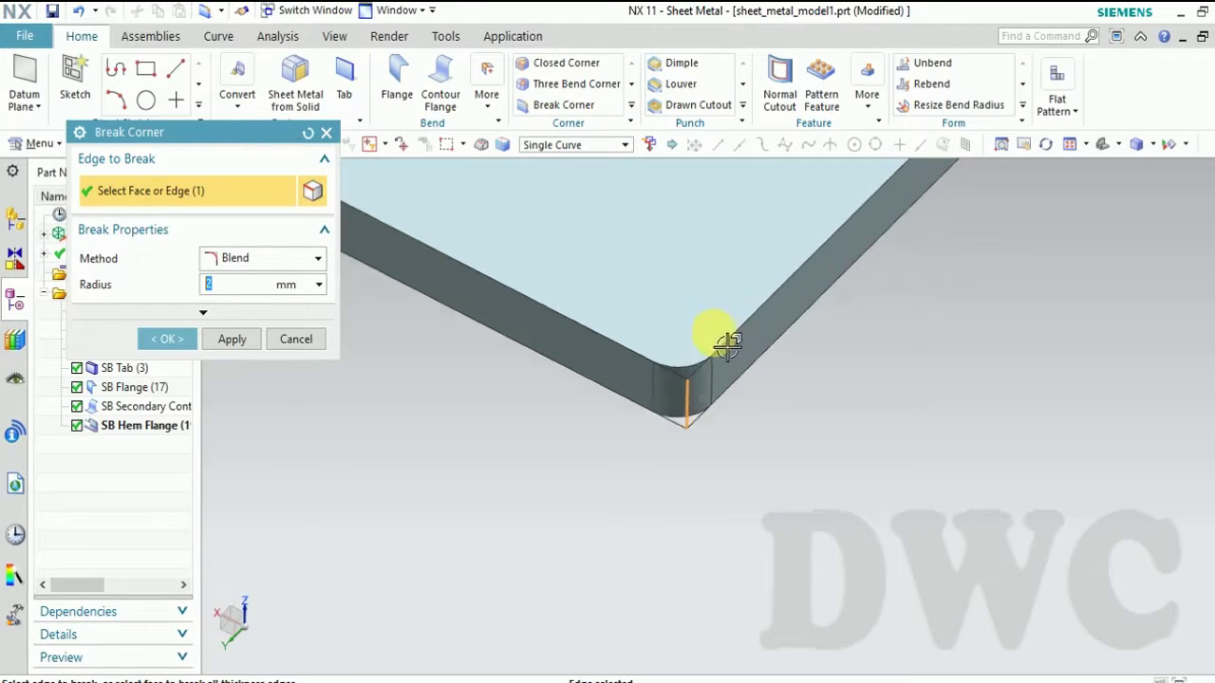
pyautogui.scroll(1, 722, 351)
pyautogui.scroll(1, 655, 403)
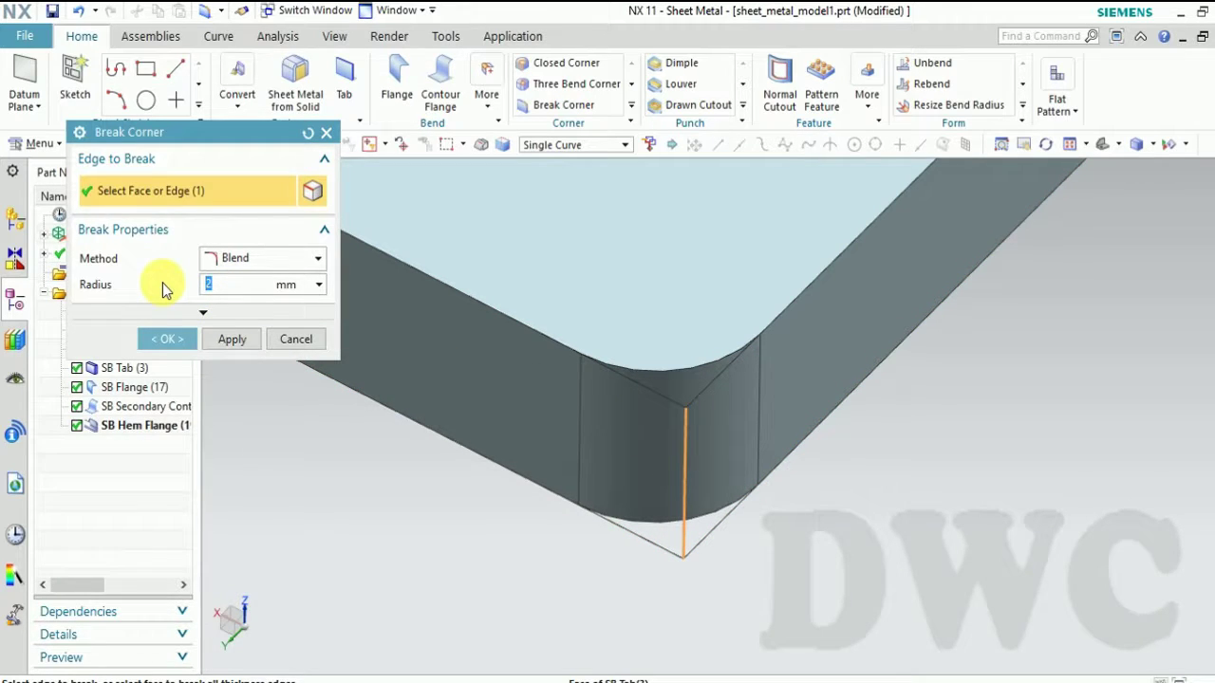
# Step: Set the break corner radius to 10 mm
pyautogui.write('10')
pyautogui.press('Return')
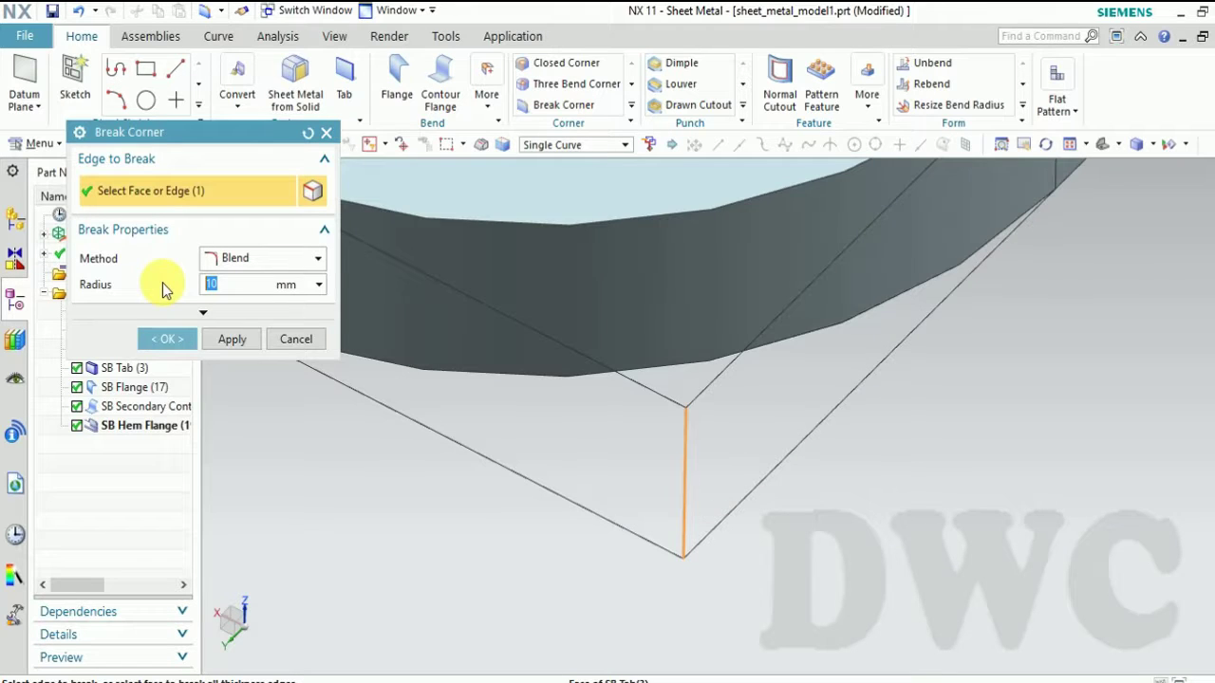
pyautogui.scroll(-2, 769, 363)
pyautogui.scroll(-2, 740, 415)
pyautogui.scroll(-2, 740, 298)
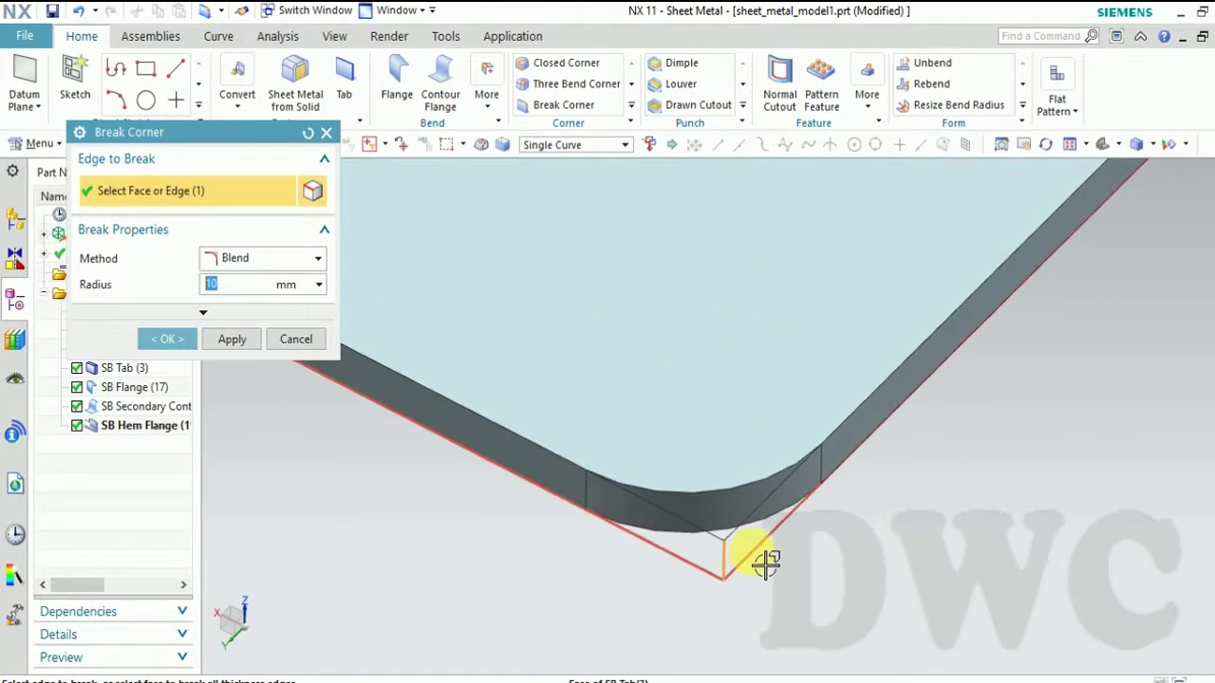
# Step: Try the Chamfer method, revert to Blend, and apply the 10 mm rounded corner
pyautogui.click(249, 264)
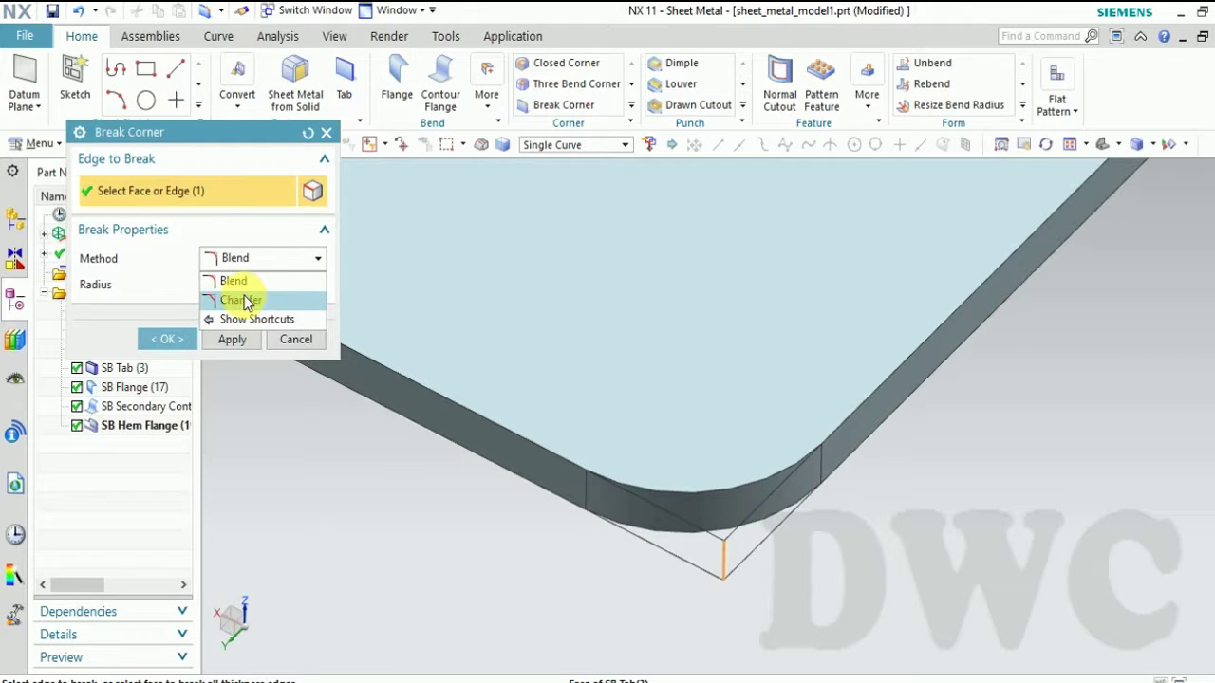
pyautogui.click(244, 302)
pyautogui.scroll(-2, 786, 515)
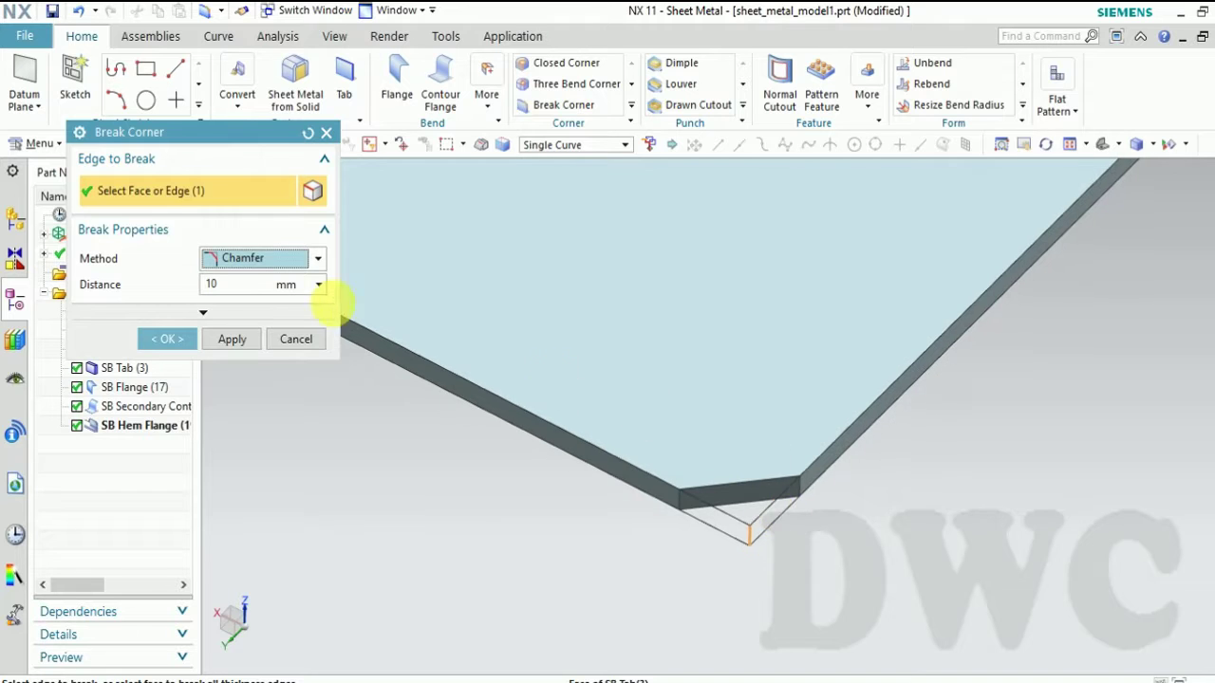
pyautogui.scroll(2, 764, 516)
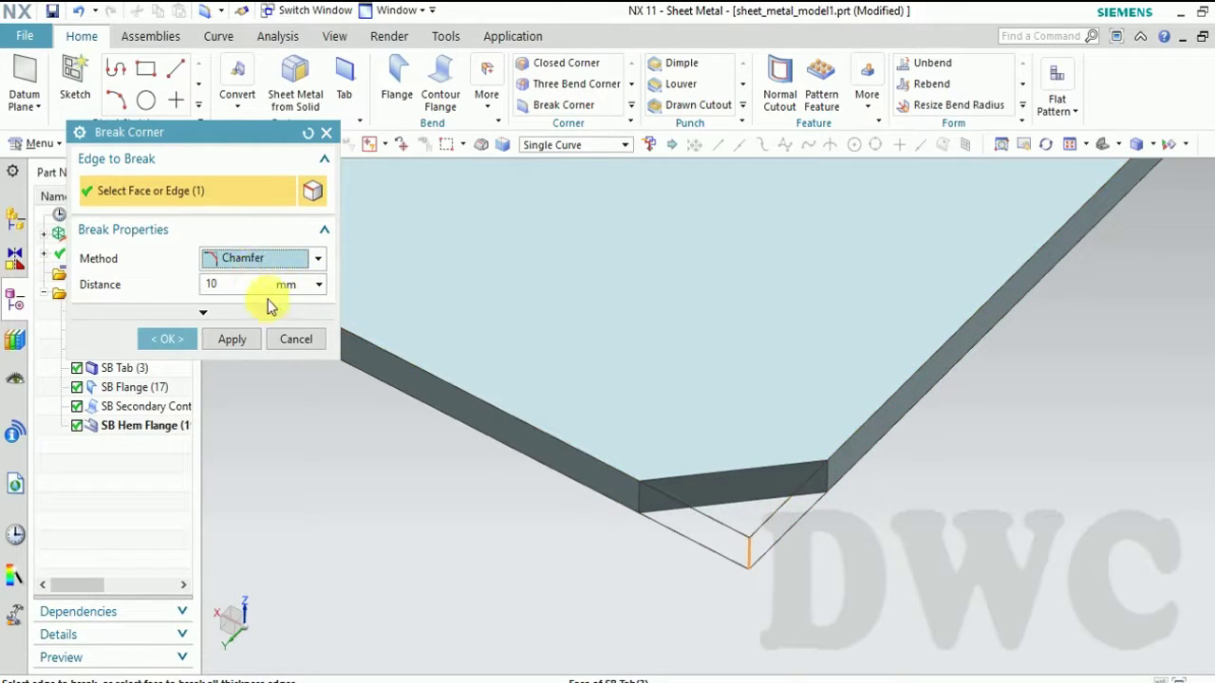
pyautogui.click(274, 267)
pyautogui.click(223, 279)
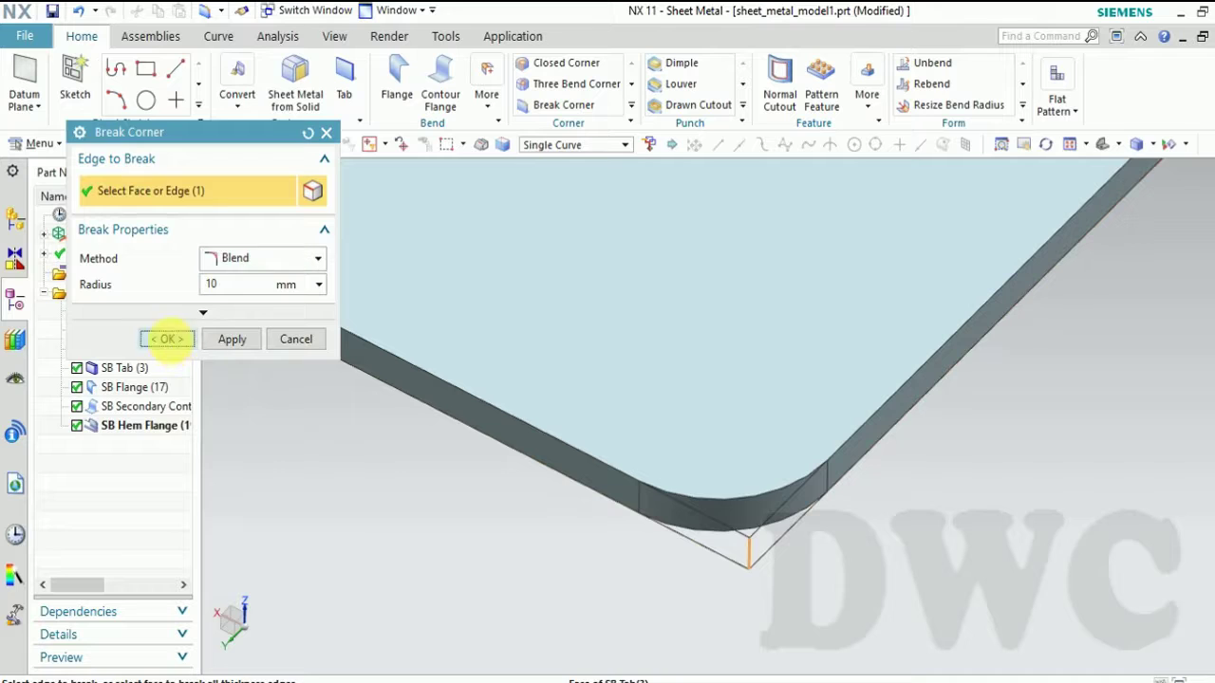
pyautogui.click(168, 340)
pyautogui.moveTo(629, 589)
pyautogui.mouseDown(button='middle')
pyautogui.moveTo(560, 469)
pyautogui.moveTo(753, 273)
pyautogui.mouseUp(button='middle')
# Step: Start a Chamfer on the plate's corner thickness edge
pyautogui.scroll(-3, 867, 253)
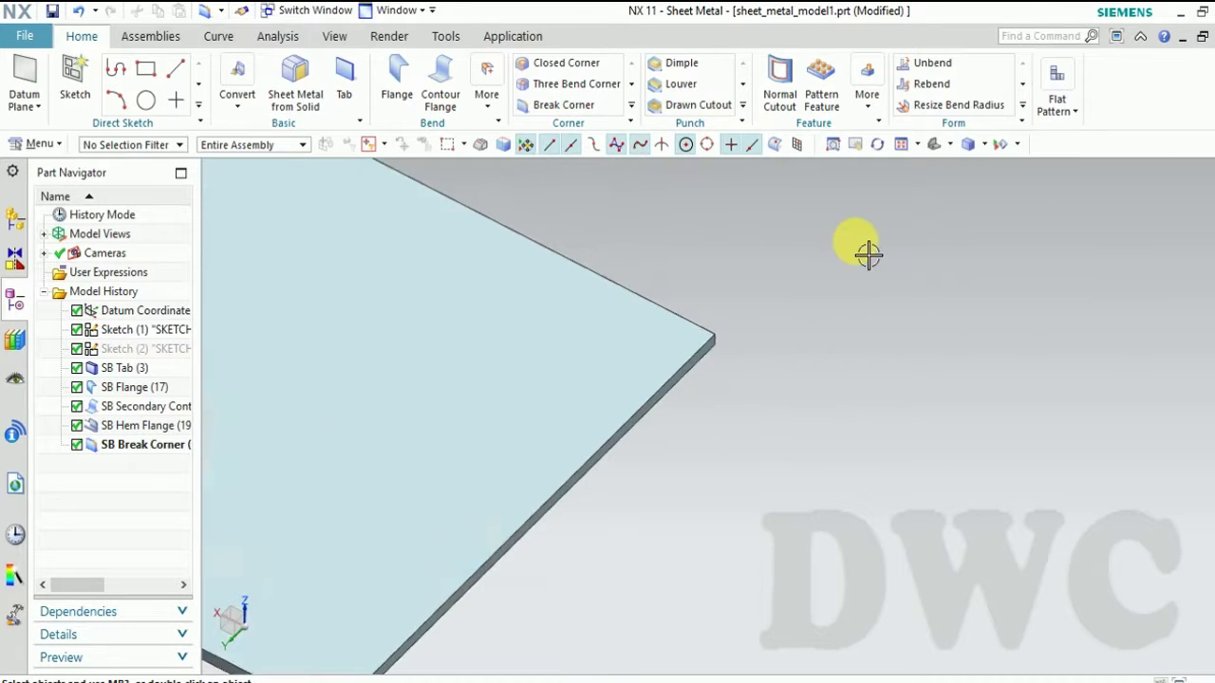
pyautogui.scroll(-3, 797, 320)
pyautogui.scroll(2, 548, 432)
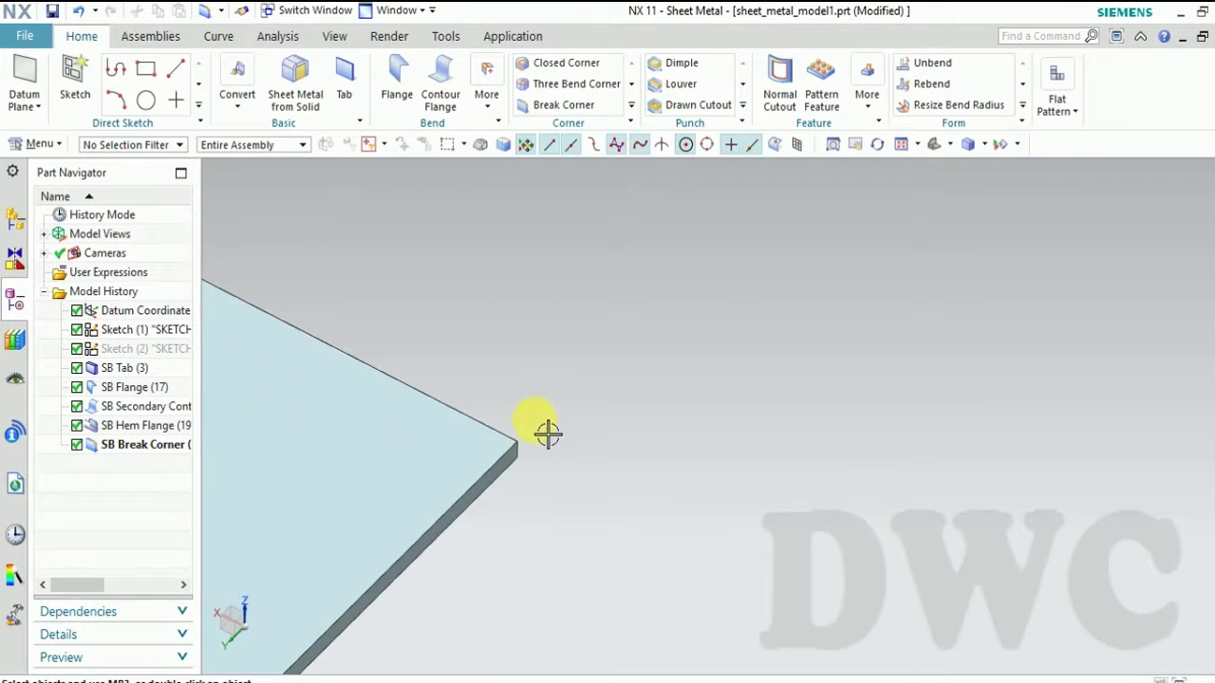
pyautogui.scroll(-2, 519, 524)
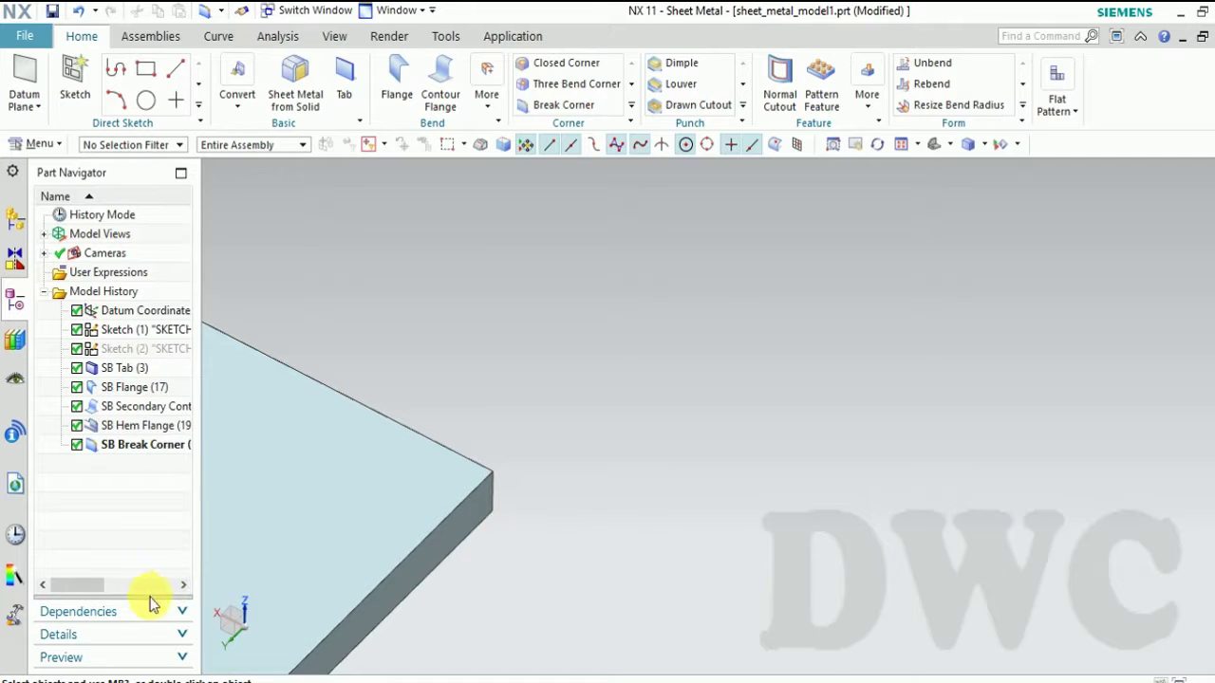
pyautogui.scroll(-3, 257, 582)
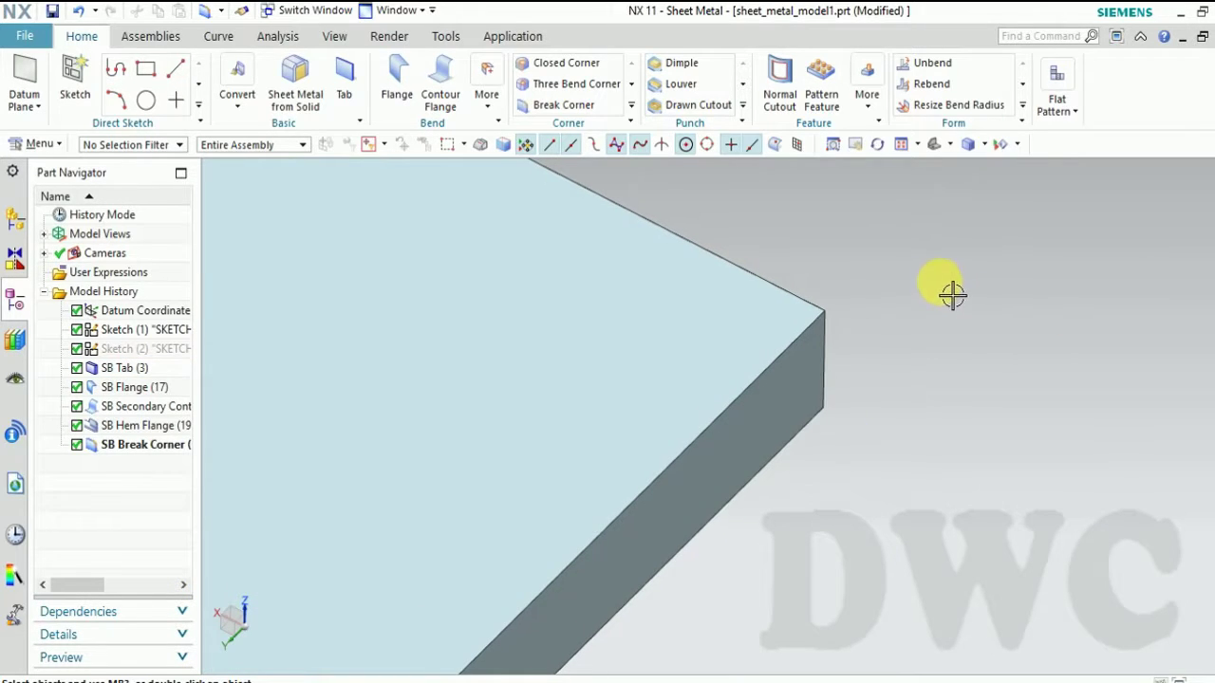
pyautogui.click(629, 110)
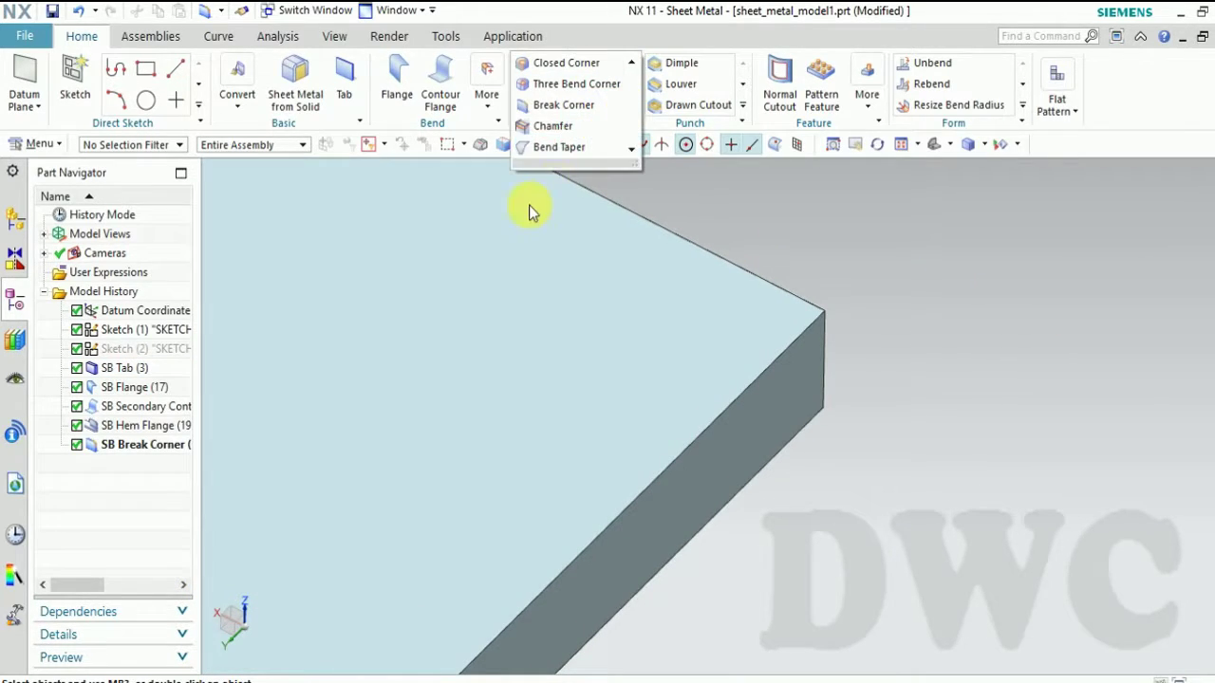
pyautogui.click(586, 124)
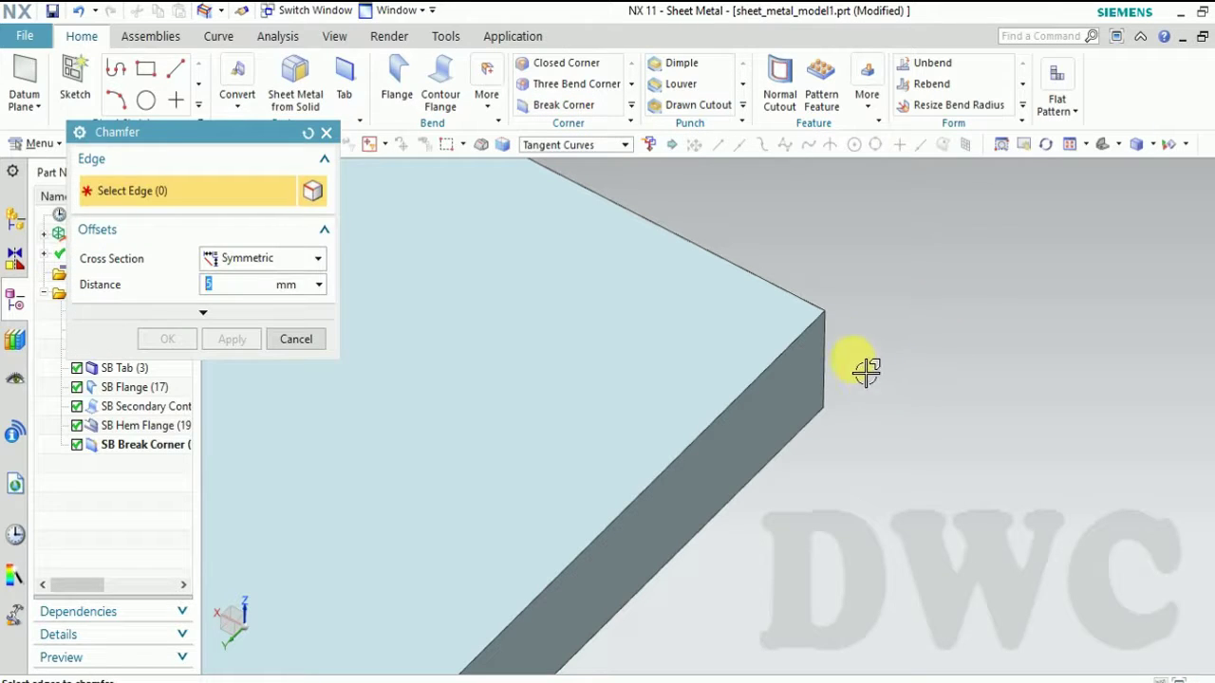
pyautogui.click(833, 358)
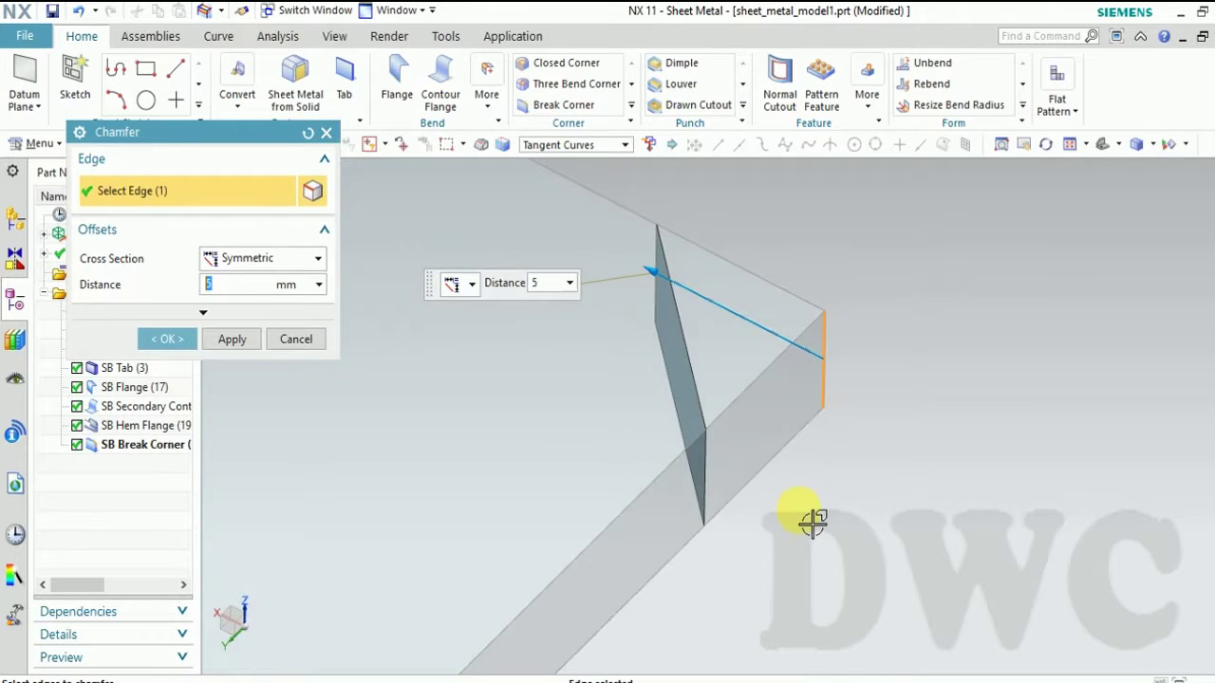
# Step: Set the chamfer distance to 10 mm and open the Cross Section choices
pyautogui.scroll(-5, 706, 433)
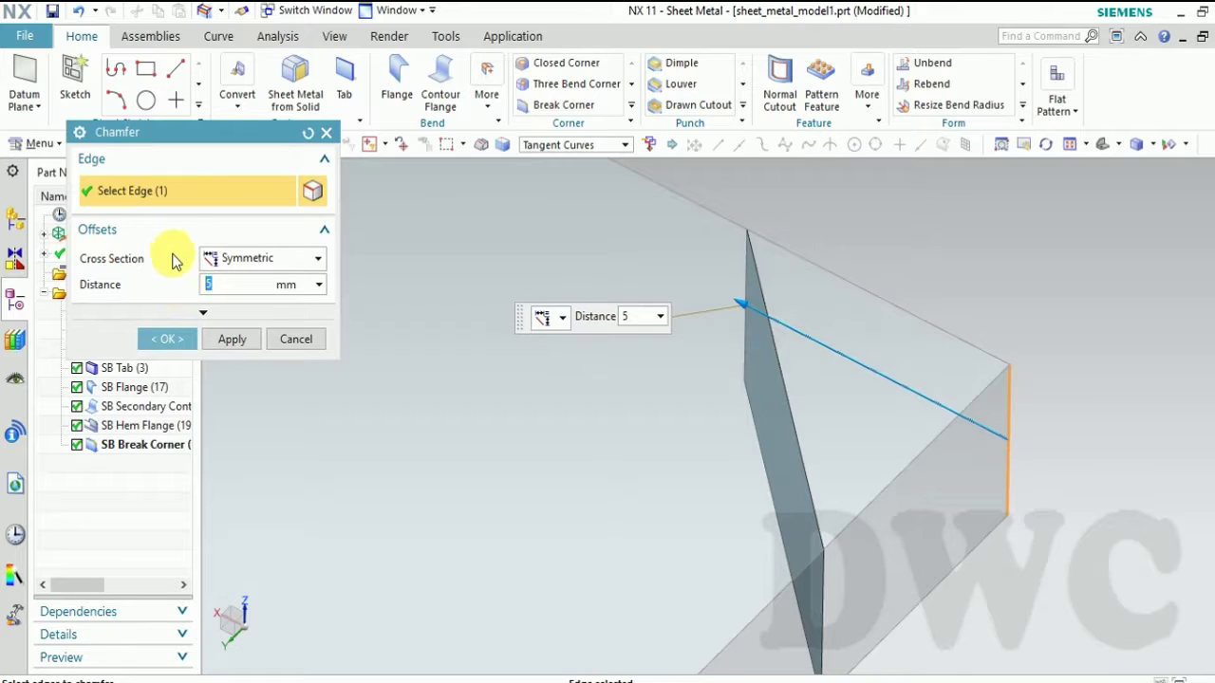
pyautogui.write('10')
pyautogui.press('Return')
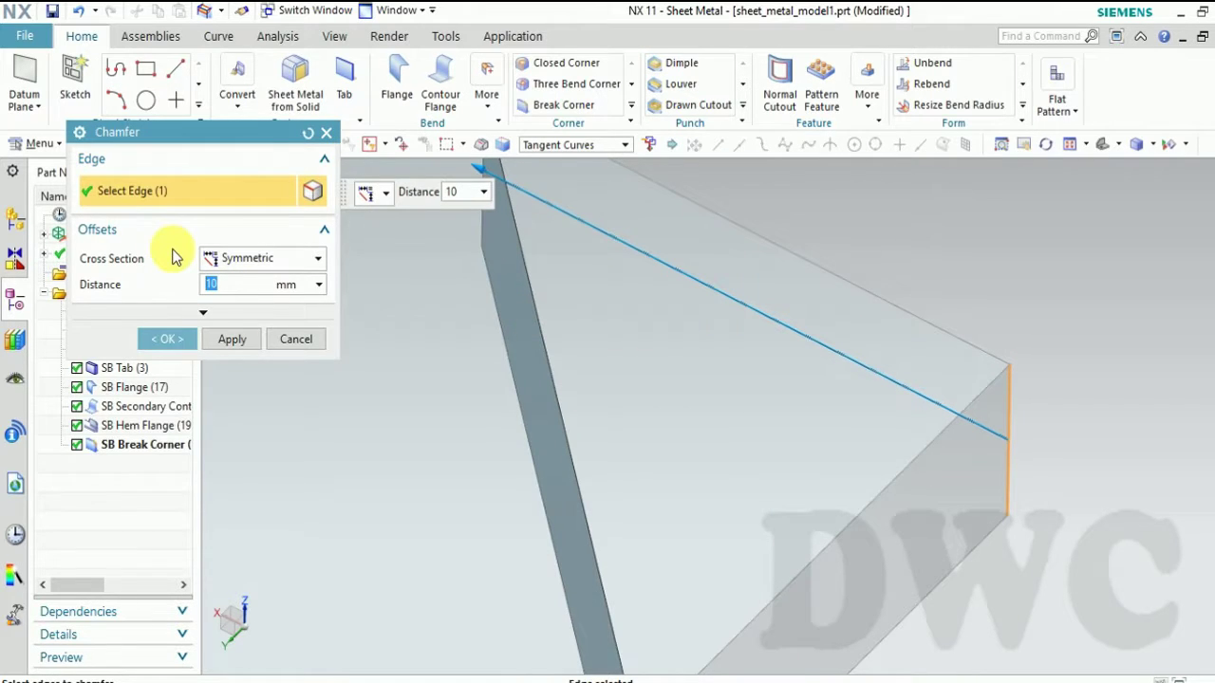
pyautogui.scroll(-3, 968, 379)
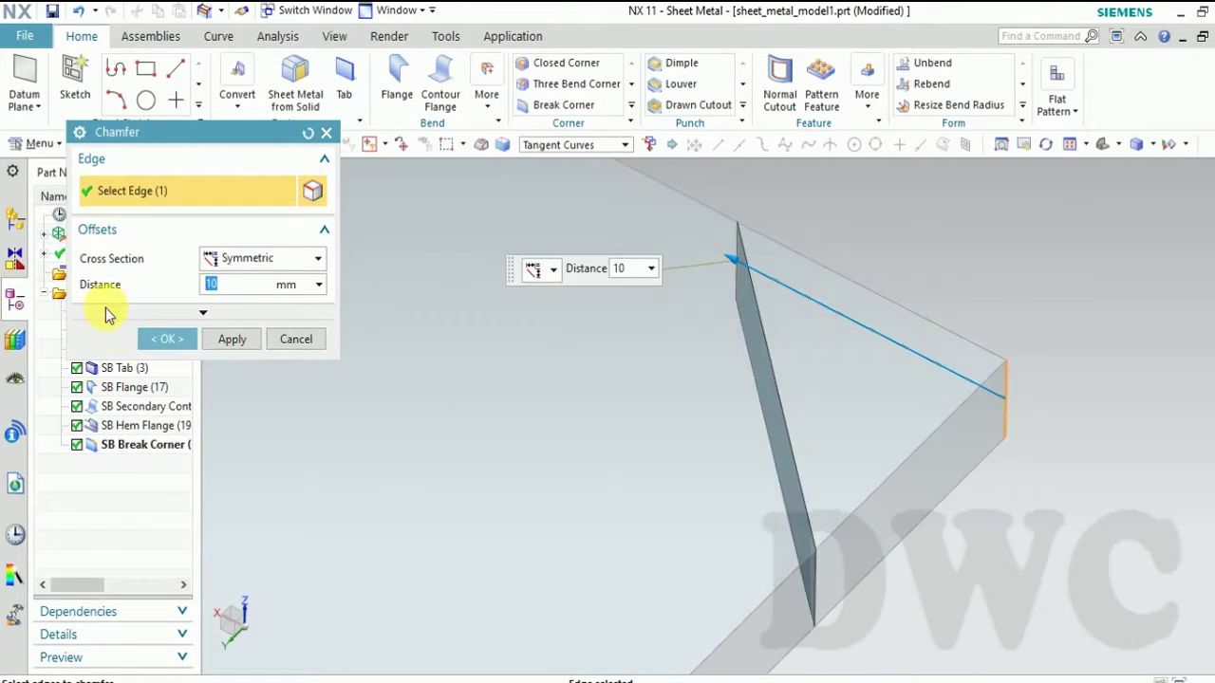
pyautogui.click(249, 258)
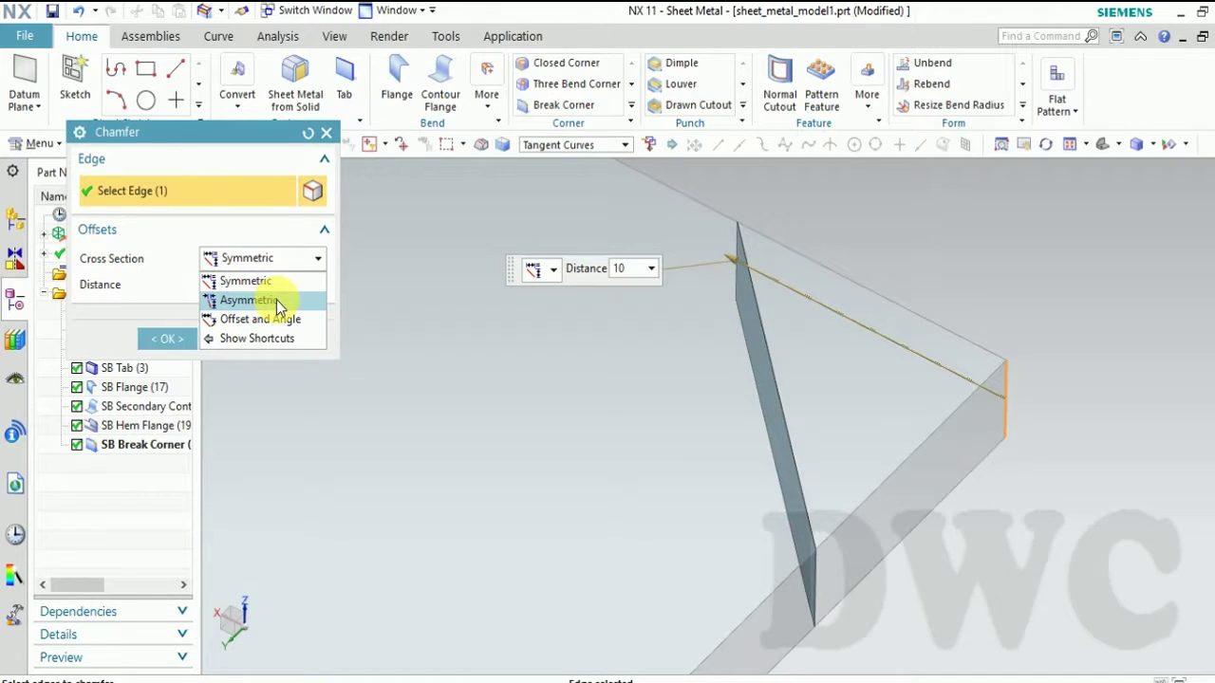
# Step: Try an Asymmetric chamfer cross section with a first distance of 5
pyautogui.click(277, 300)
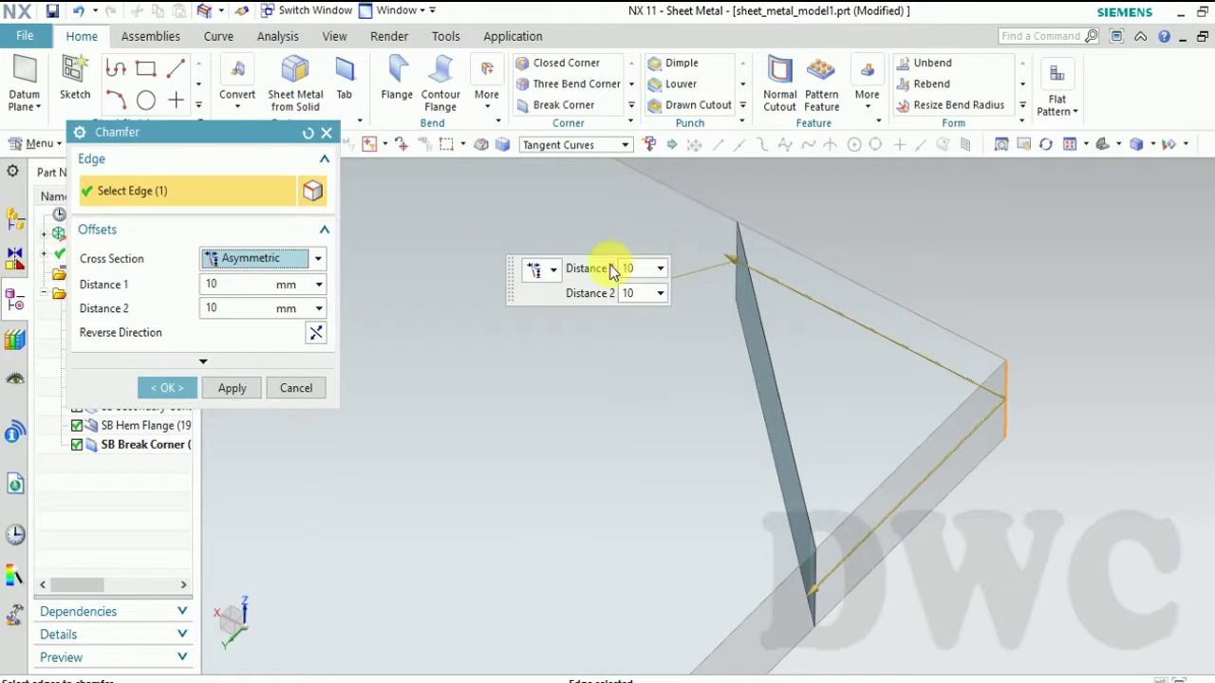
pyautogui.click(232, 285)
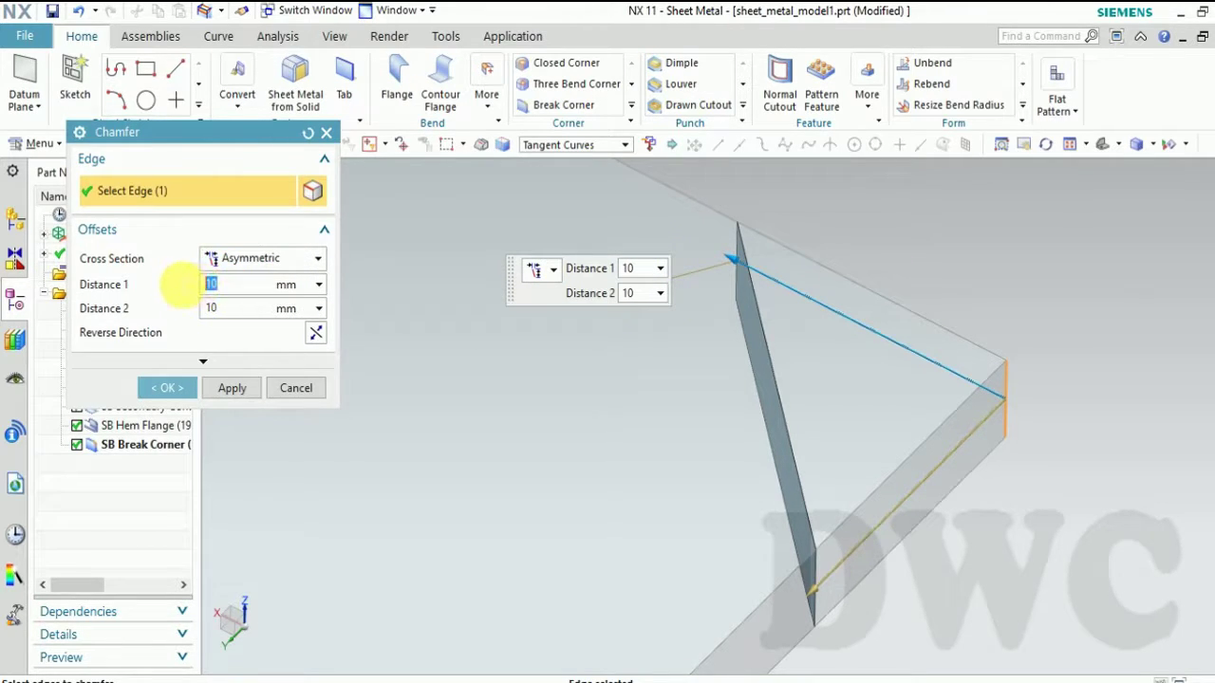
pyautogui.write('5')
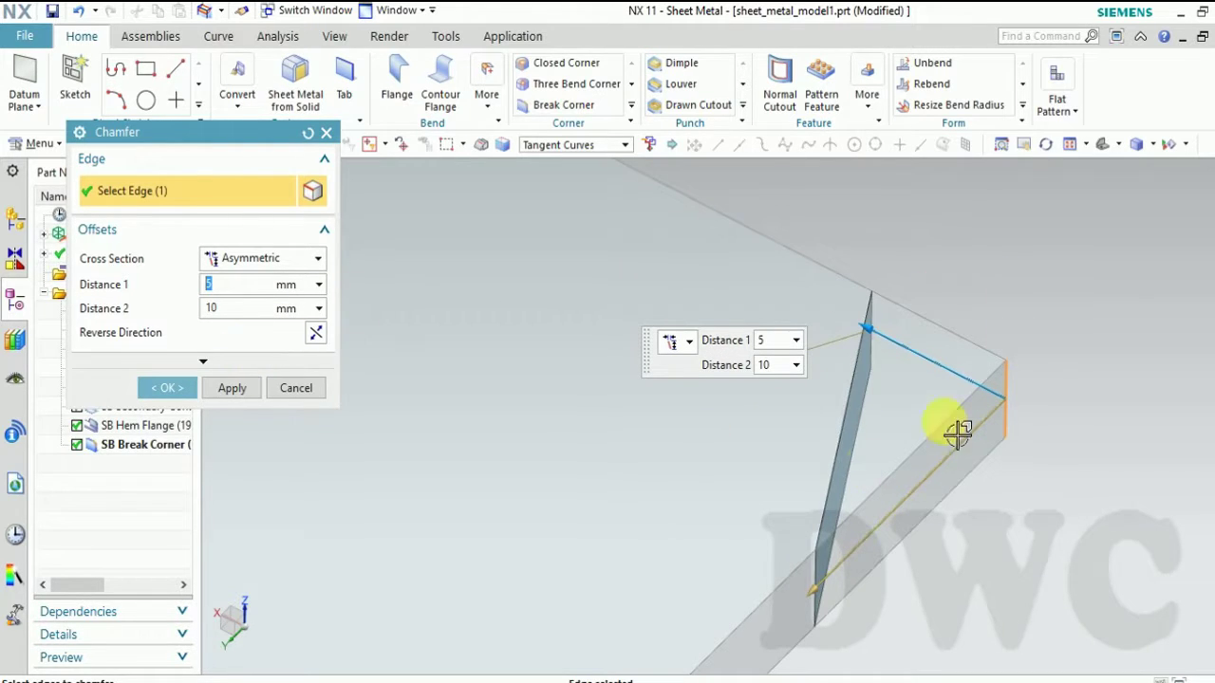
pyautogui.moveTo(957, 432); pyautogui.dragTo(835, 427, button='middle')
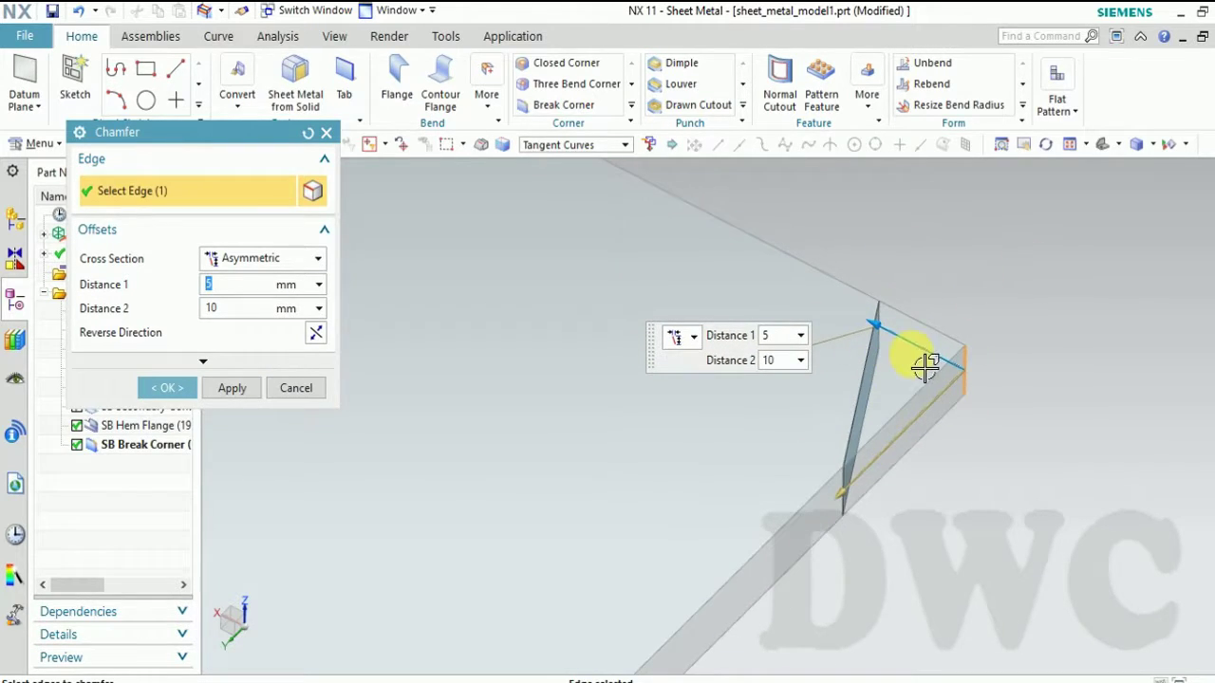
pyautogui.scroll(2, 926, 366)
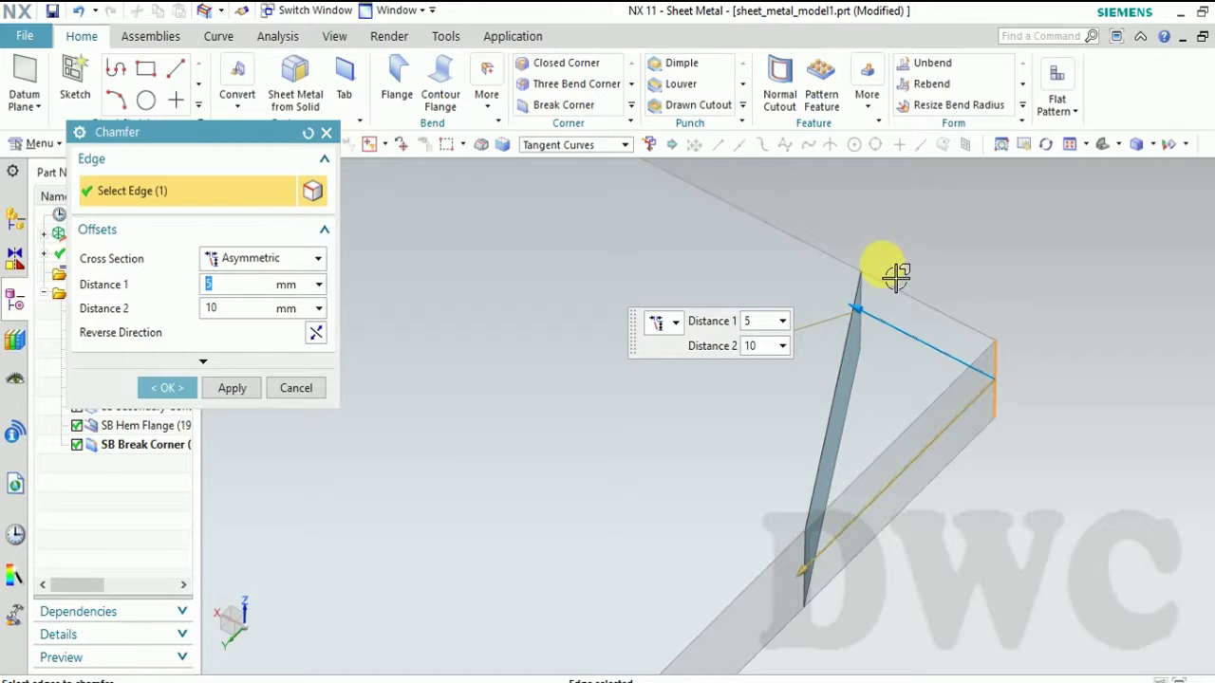
# Step: Return to a Symmetric 10 mm chamfer and apply it
pyautogui.click(290, 257)
pyautogui.click(240, 279)
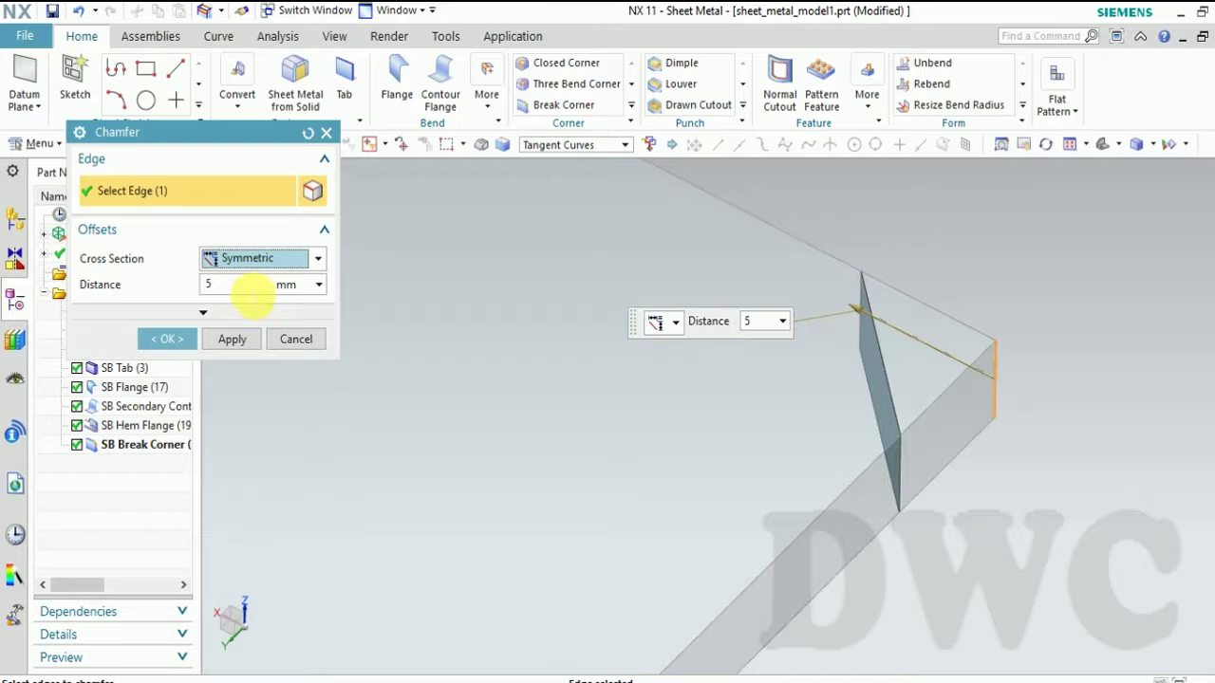
pyautogui.click(242, 285)
pyautogui.write('0')
pyautogui.press('Return')
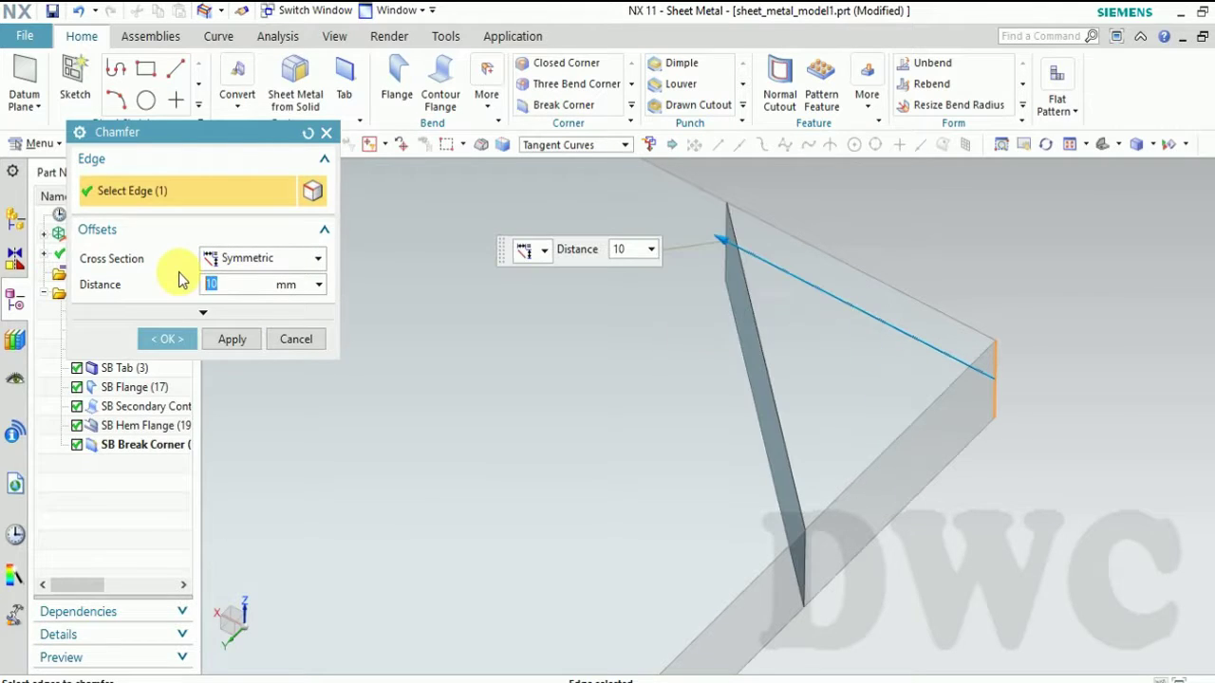
pyautogui.click(162, 345)
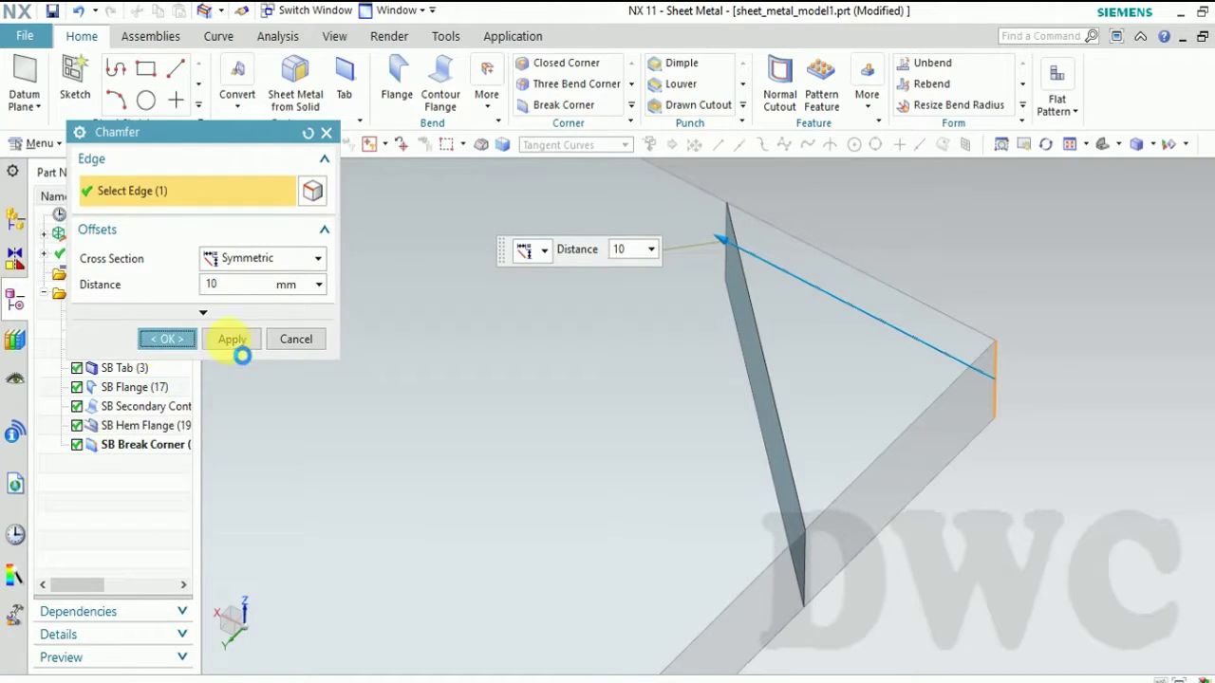
pyautogui.moveTo(876, 333); pyautogui.dragTo(867, 355, button='middle')
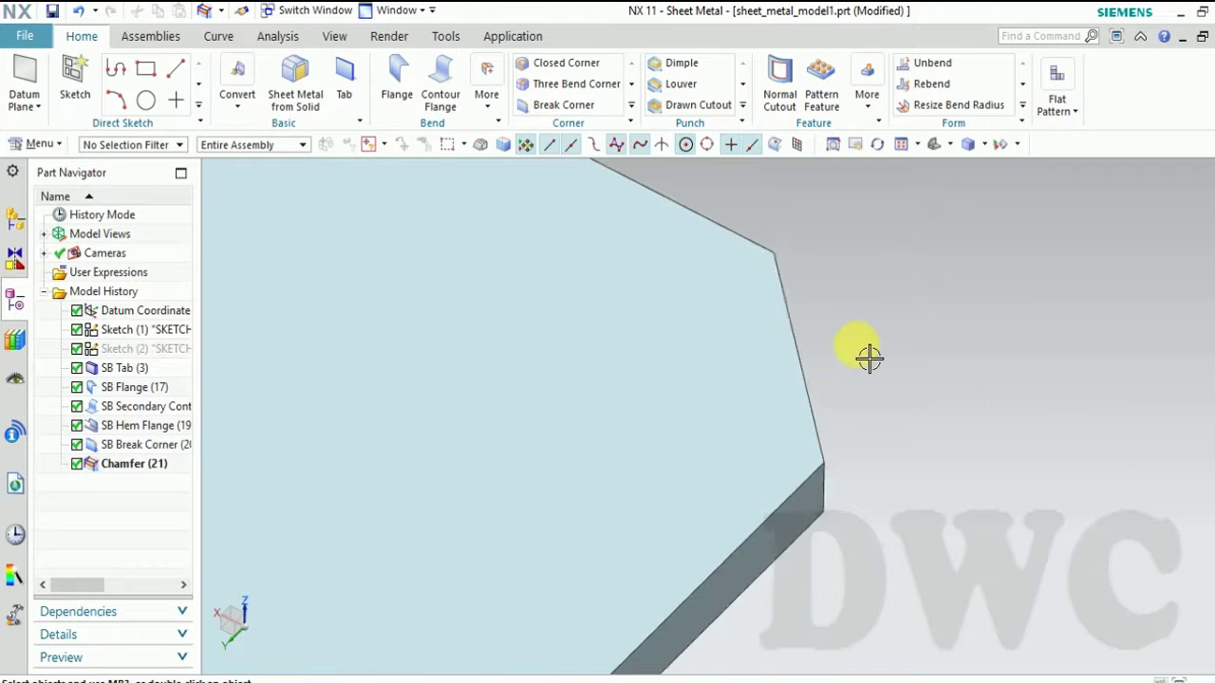
pyautogui.scroll(3, 867, 355)
pyautogui.scroll(2, 862, 348)
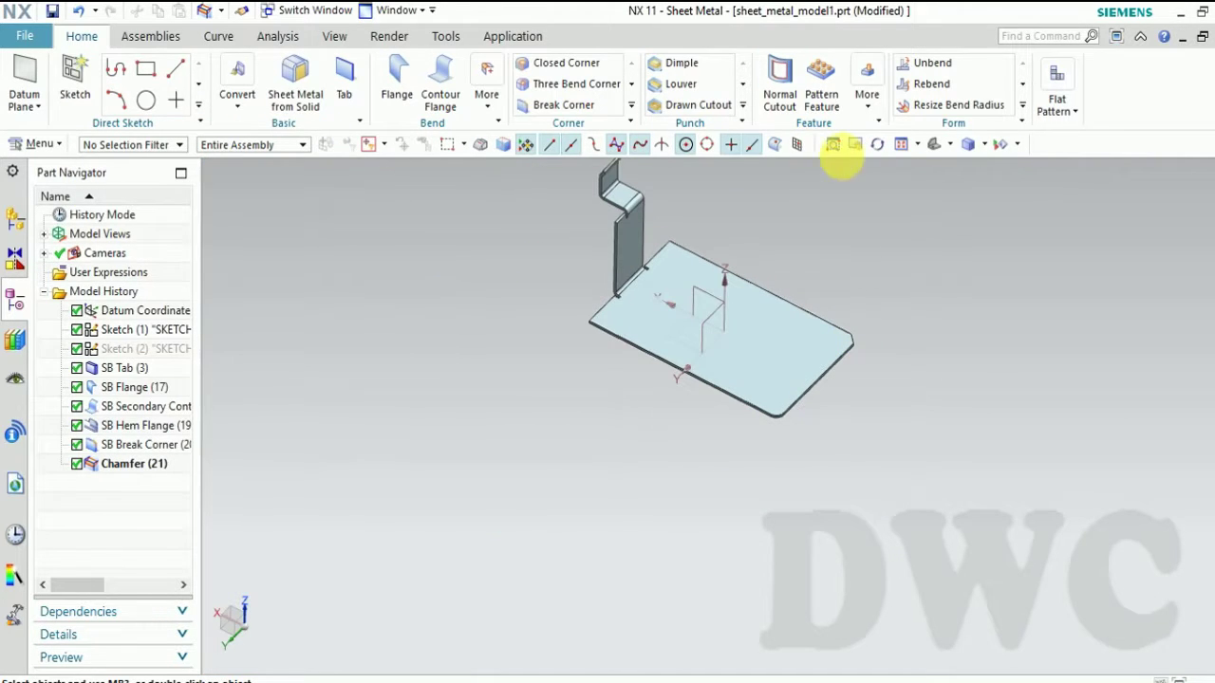
pyautogui.scroll(-1, 676, 209)
pyautogui.scroll(-2, 664, 203)
pyautogui.scroll(-1, 664, 203)
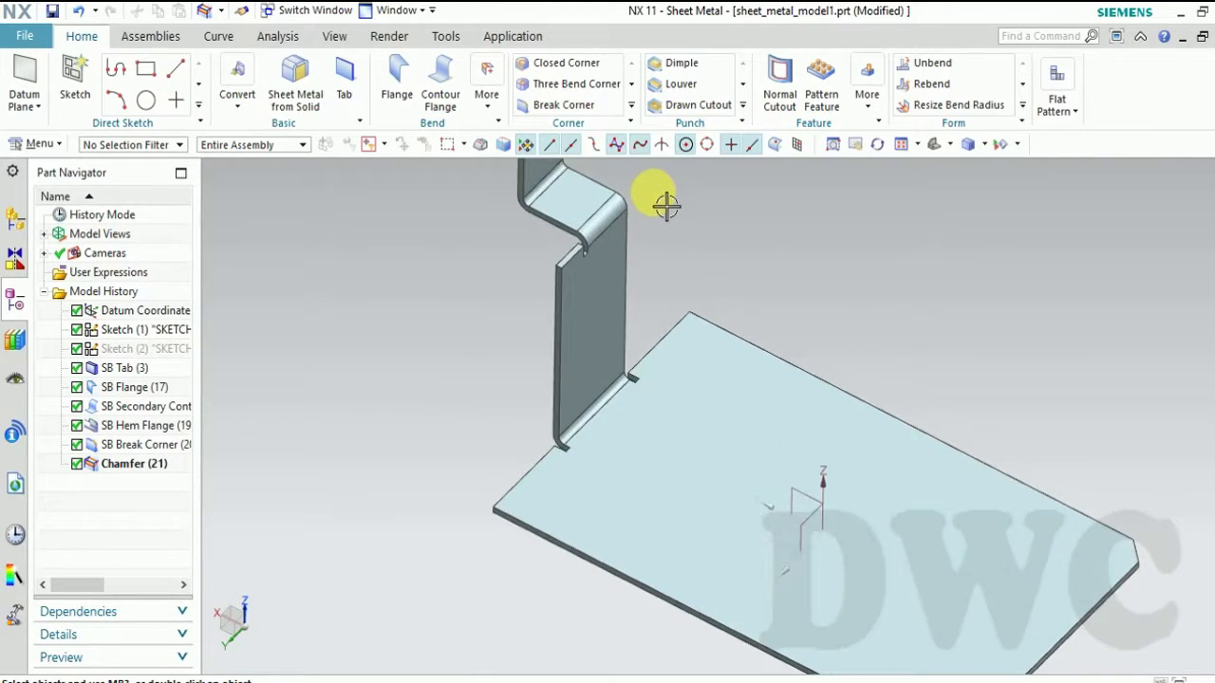
pyautogui.scroll(4, 655, 206)
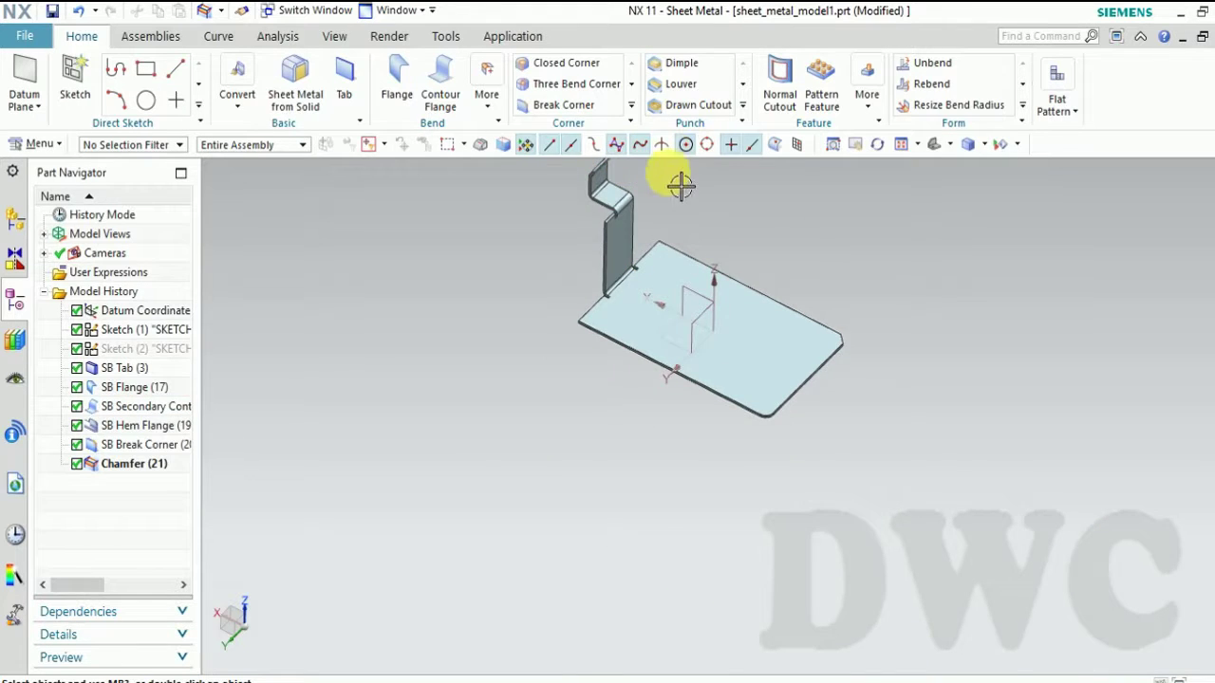
pyautogui.scroll(-4, 669, 182)
pyautogui.scroll(4, 598, 199)
pyautogui.scroll(-1, 583, 180)
pyautogui.scroll(-2, 577, 168)
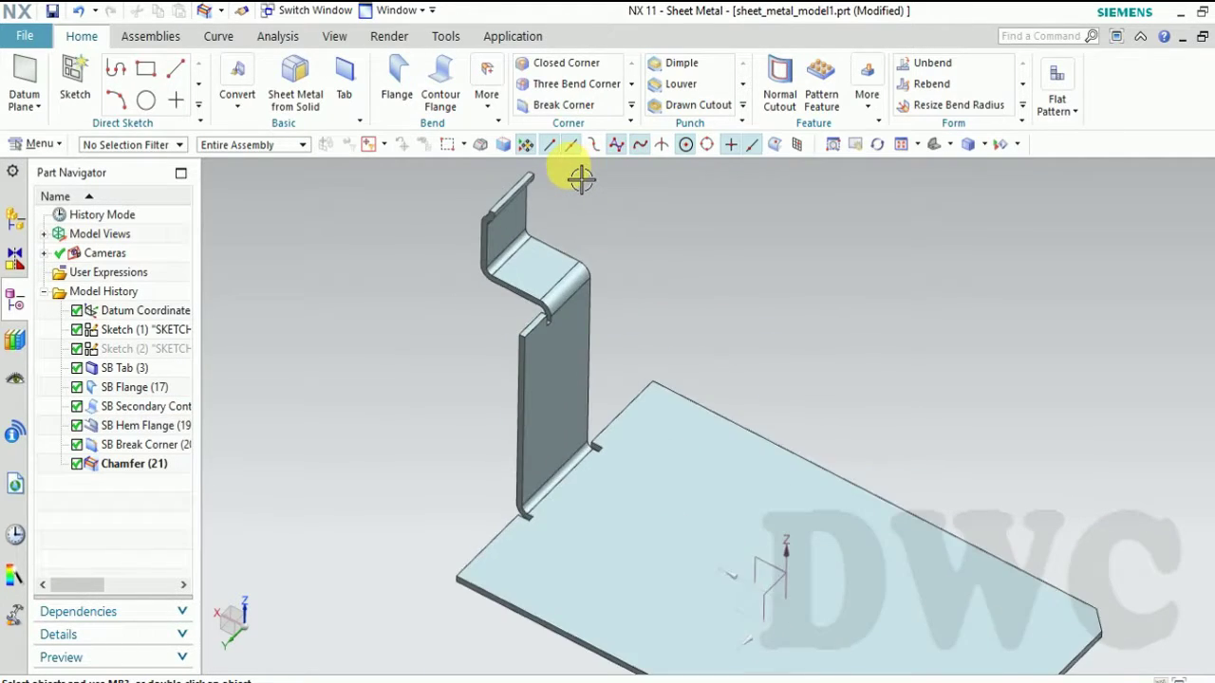
pyautogui.scroll(-3, 579, 174)
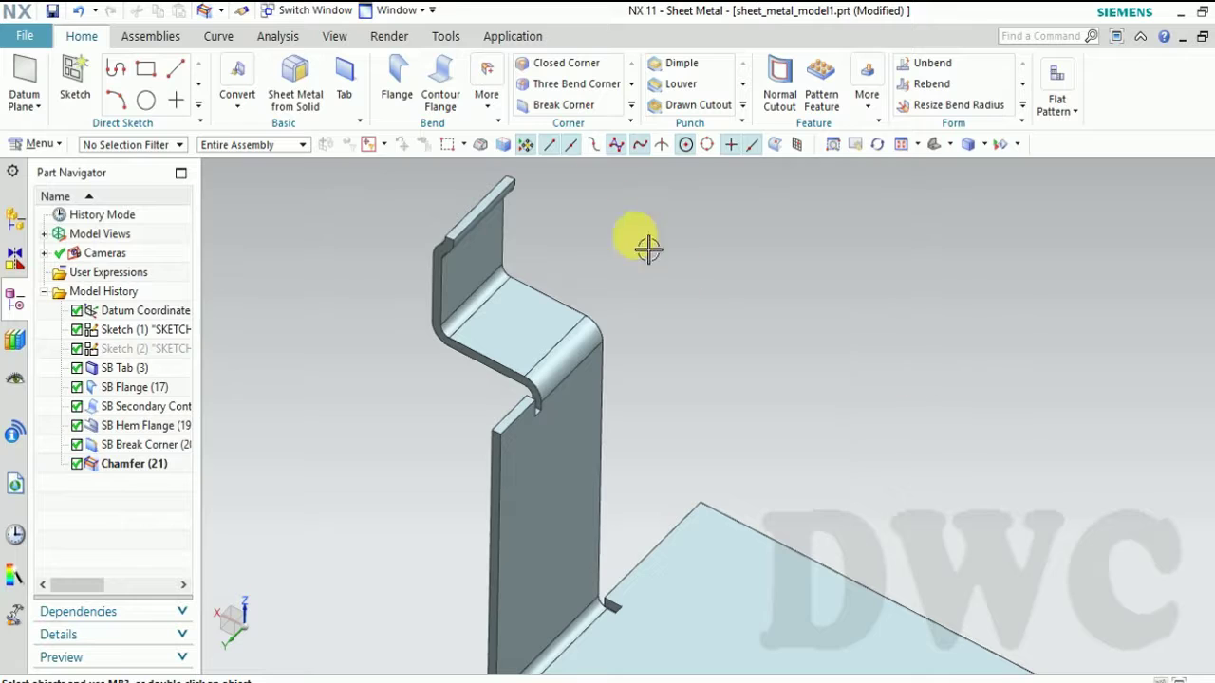
pyautogui.scroll(1, 667, 253)
pyautogui.scroll(3, 703, 261)
pyautogui.scroll(-3, 664, 294)
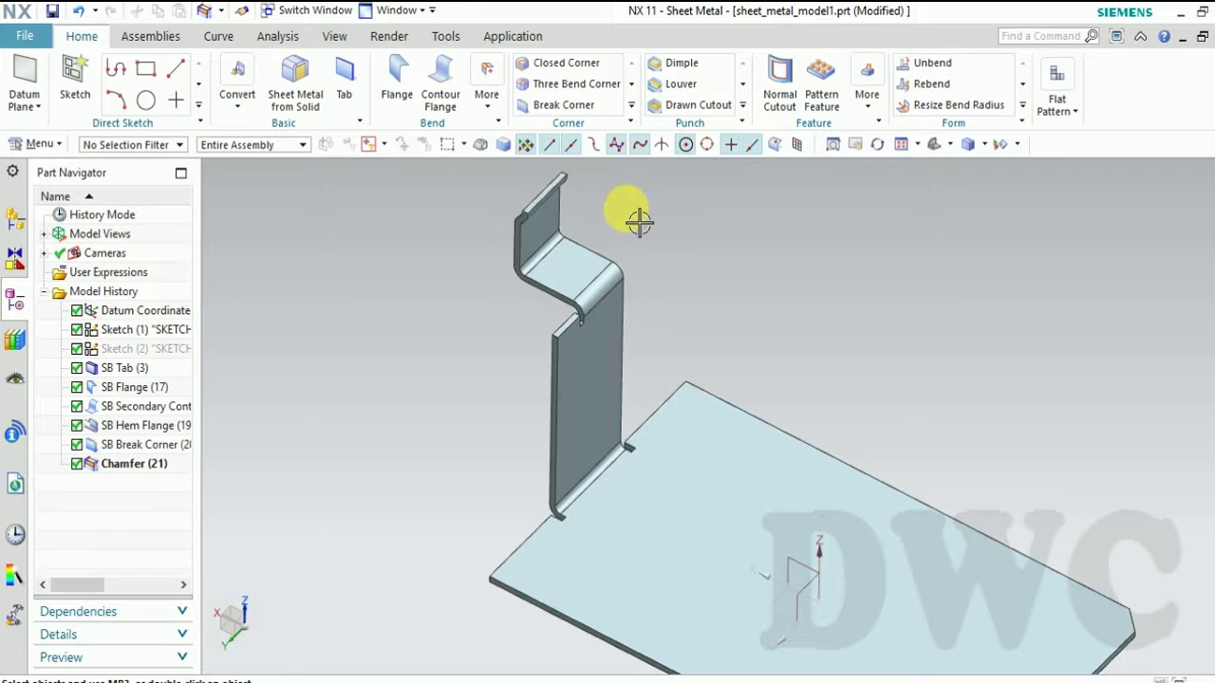
pyautogui.scroll(3, 655, 250)
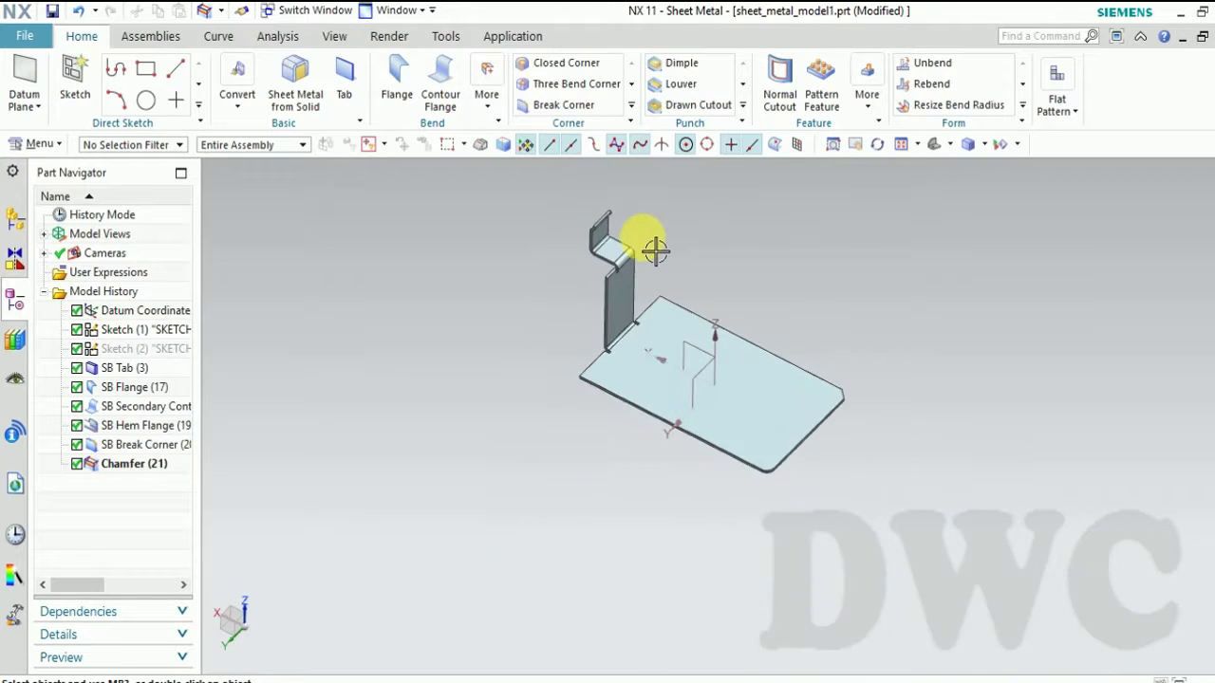
pyautogui.scroll(-3, 630, 206)
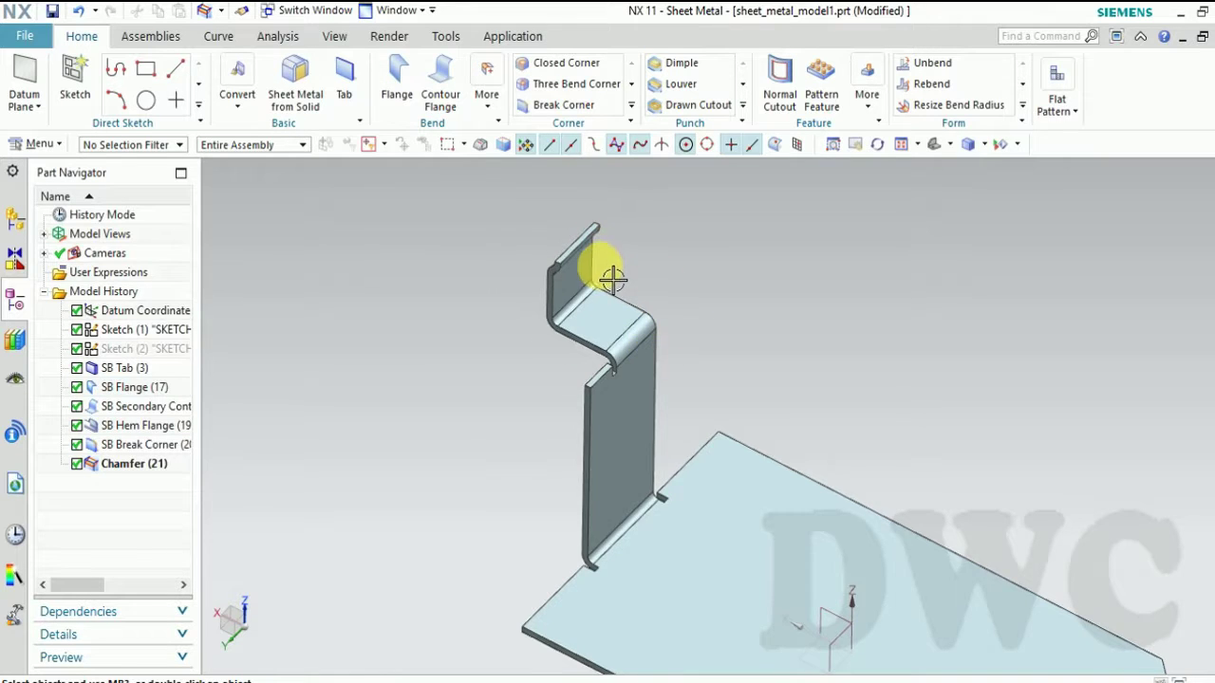
pyautogui.scroll(1, 615, 275)
pyautogui.scroll(-2, 612, 289)
pyautogui.scroll(1, 609, 304)
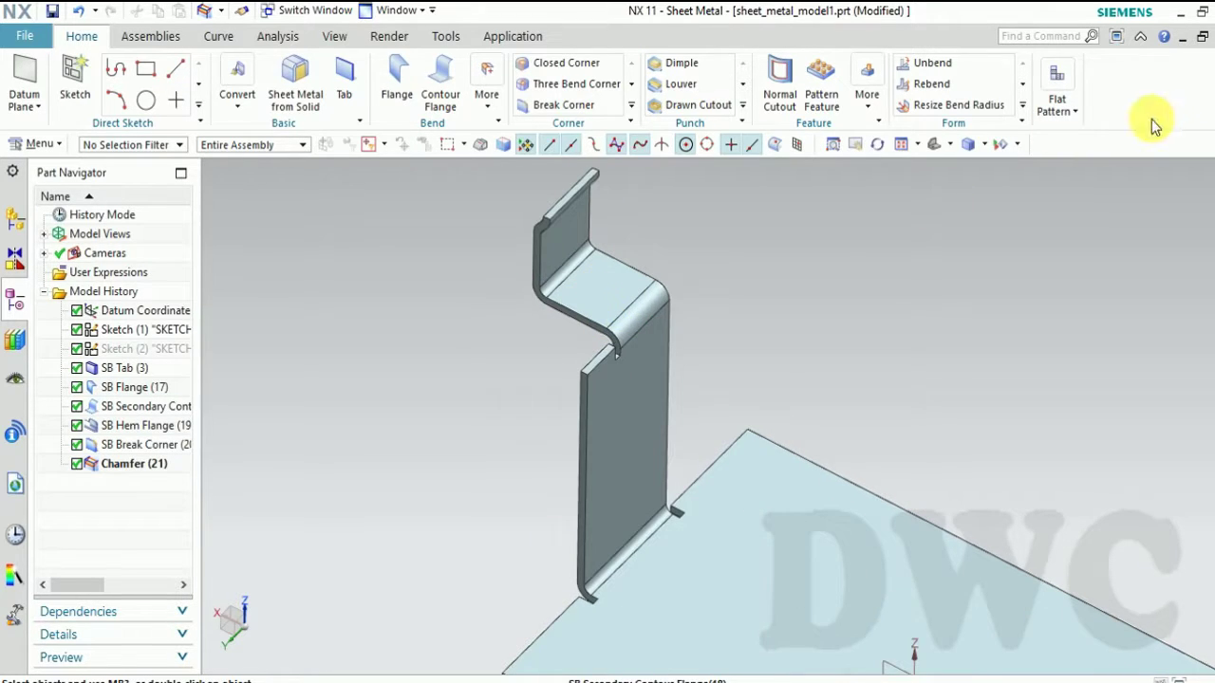
pyautogui.scroll(-2, 603, 375)
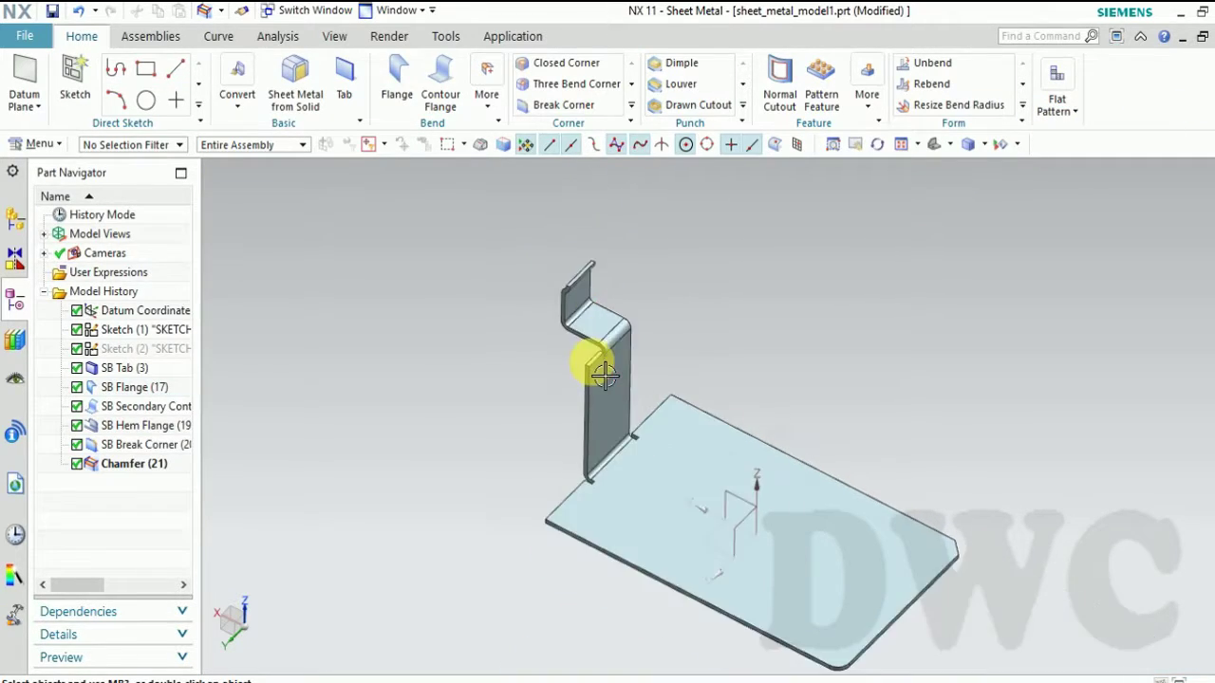
pyautogui.scroll(1, 603, 375)
pyautogui.scroll(1, 594, 453)
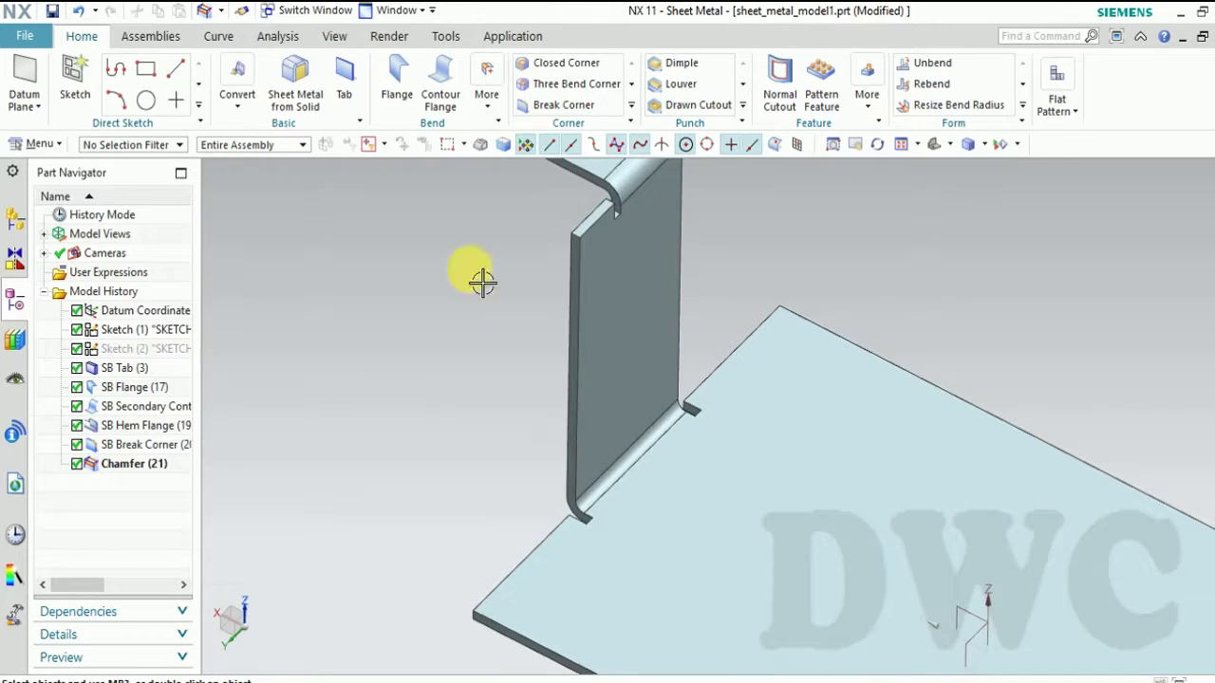
# Step: Unbend the upright flange's bend, holding the base plate face stationary, creating SB Unbend (22)
pyautogui.click(969, 62)
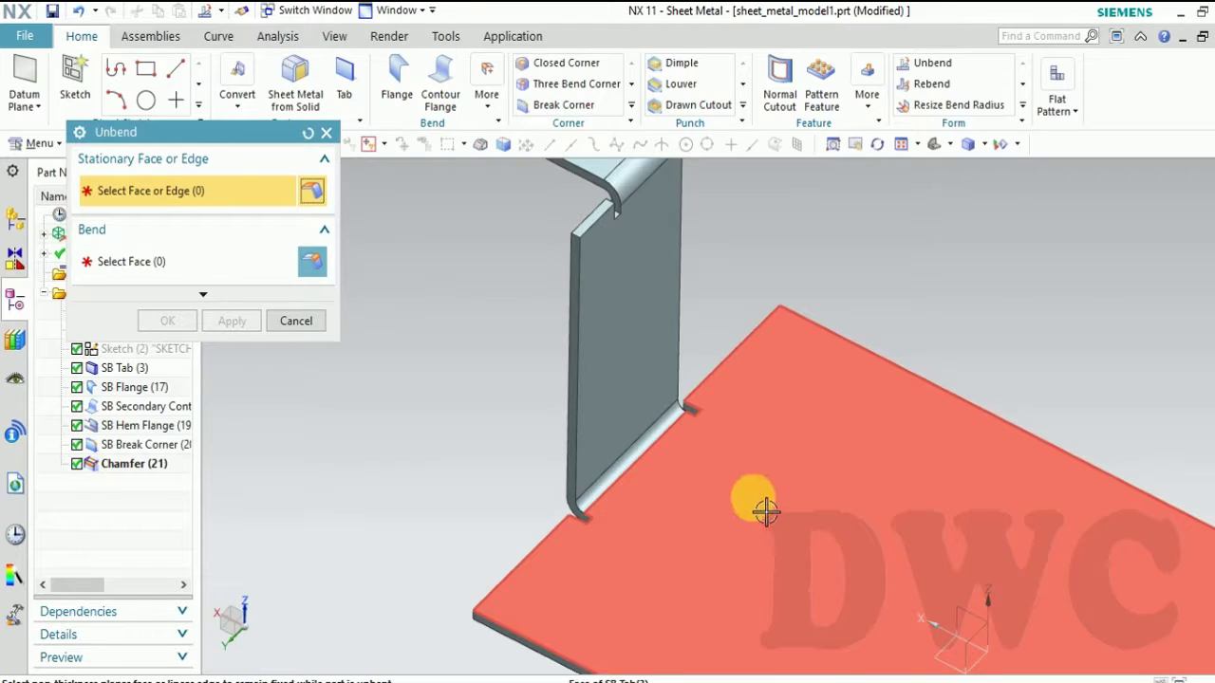
pyautogui.click(737, 503)
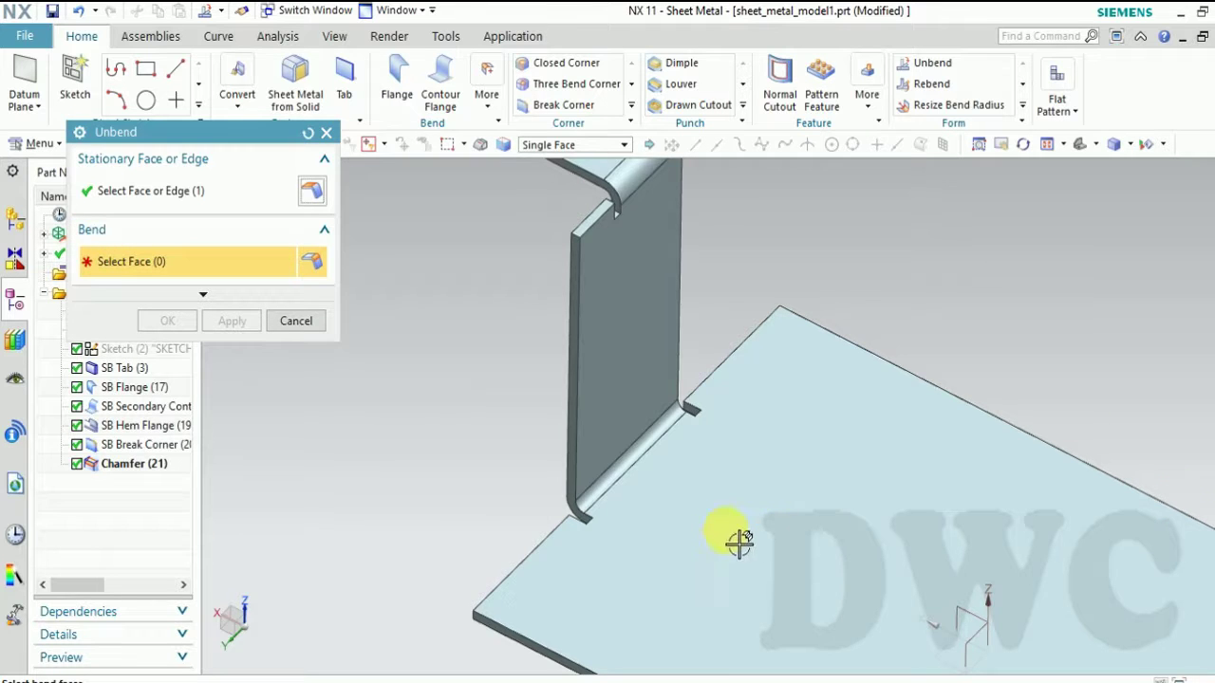
pyautogui.scroll(2, 646, 475)
pyautogui.scroll(3, 623, 462)
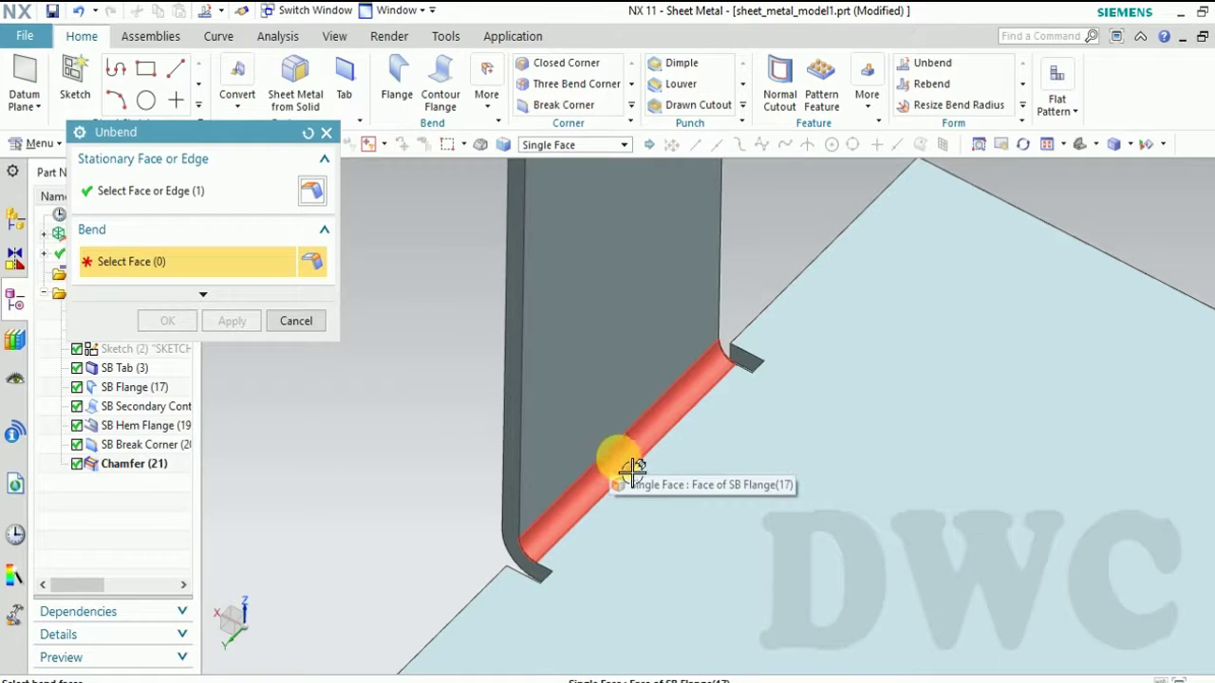
pyautogui.click(633, 469)
pyautogui.scroll(-2, 532, 489)
pyautogui.scroll(-1, 426, 516)
pyautogui.scroll(-2, 577, 401)
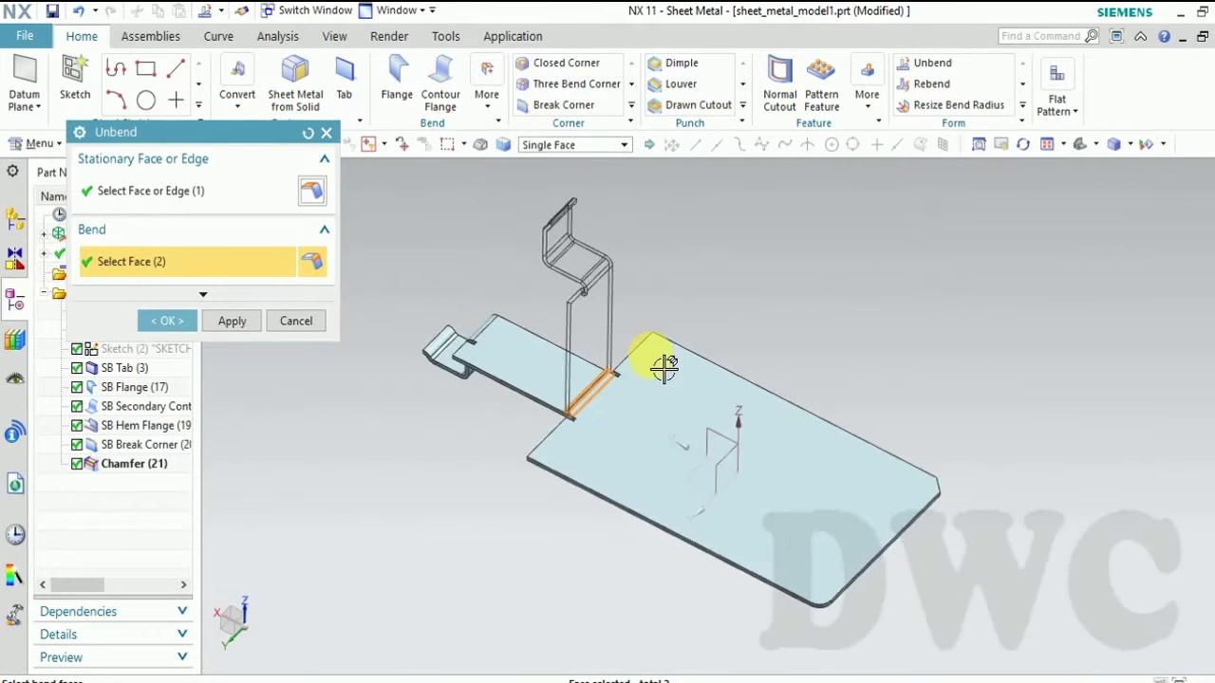
pyautogui.scroll(3, 484, 370)
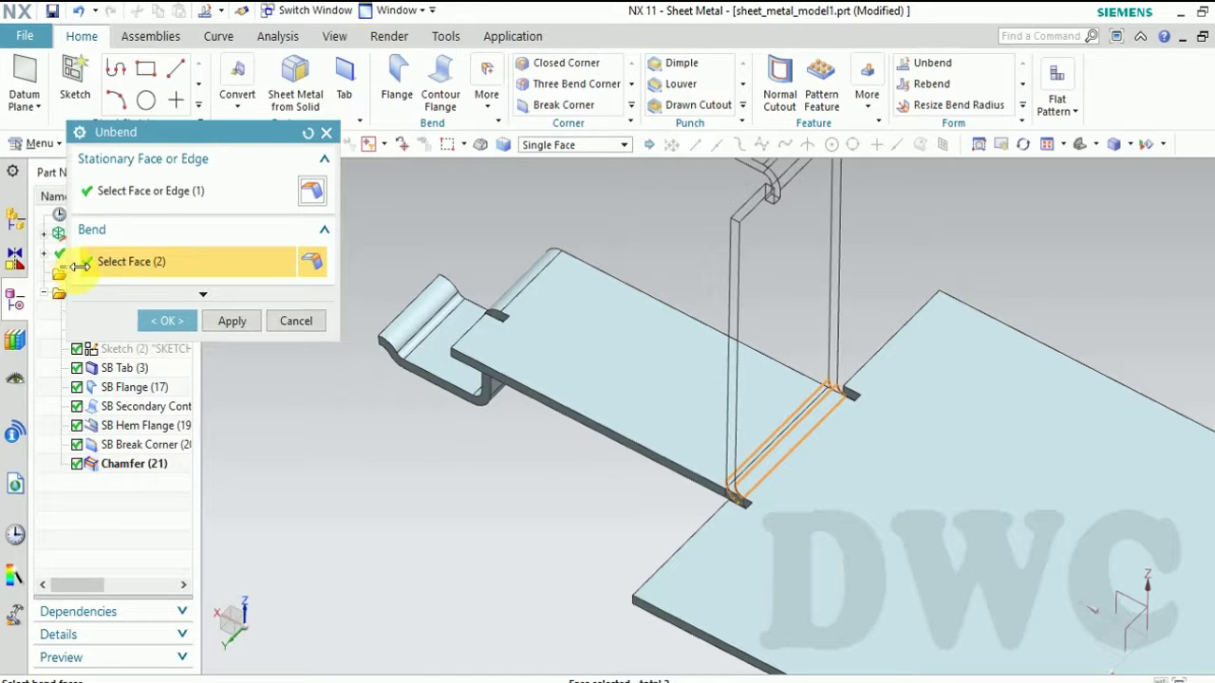
pyautogui.click(167, 322)
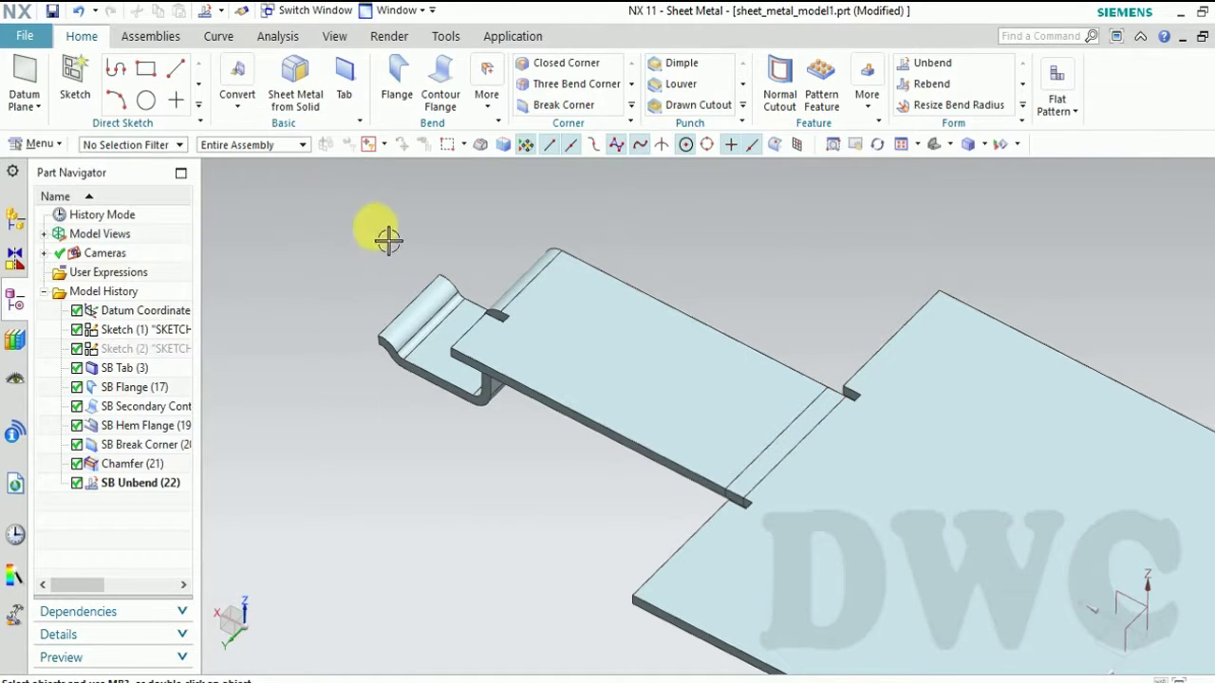
# Step: Unbend the next bend with a chosen stationary face, creating SB Unbend (23)
pyautogui.scroll(2, 523, 250)
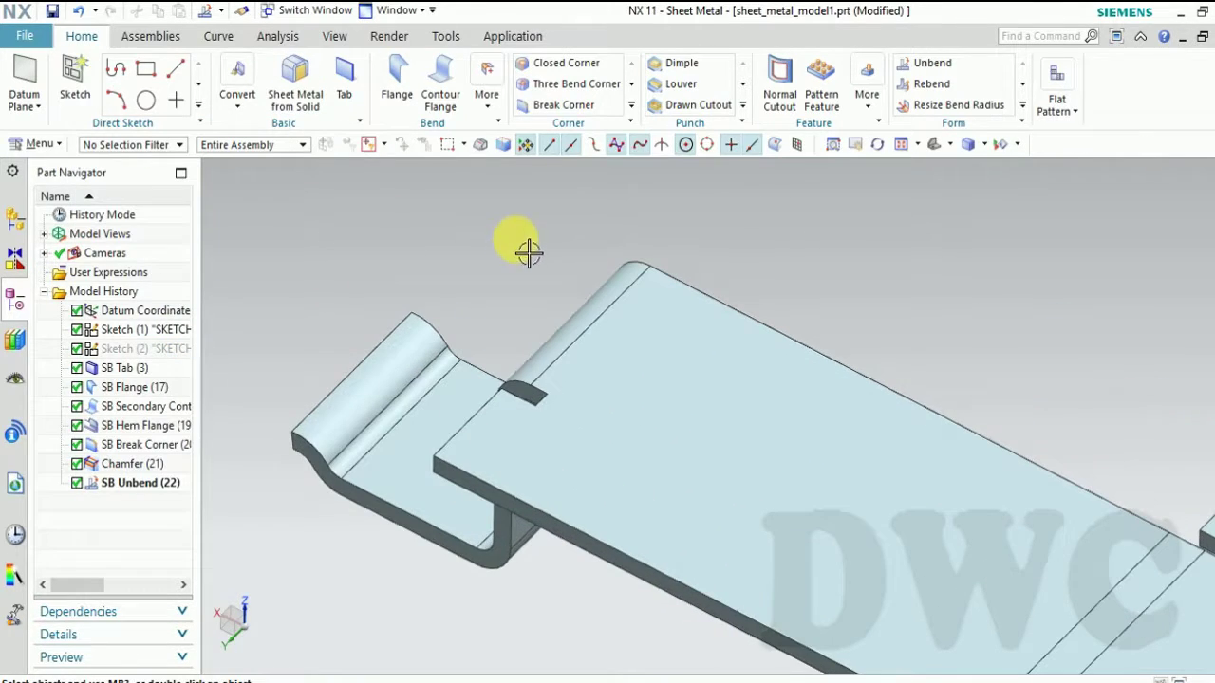
pyautogui.click(918, 63)
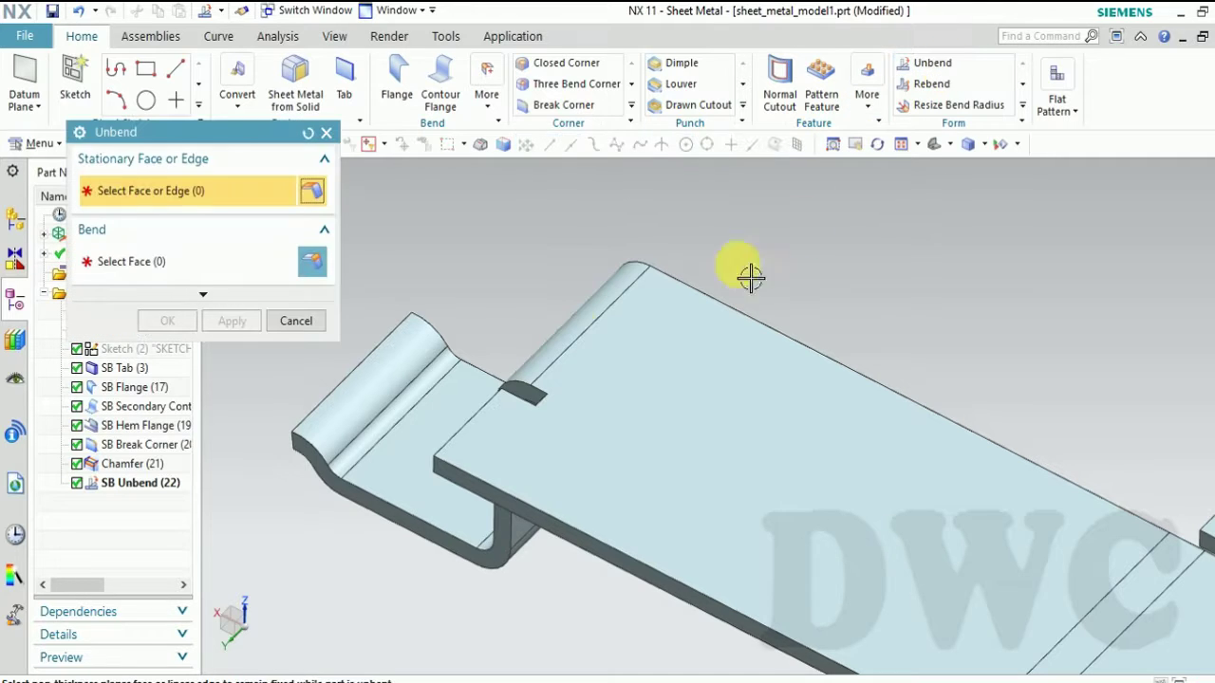
pyautogui.click(636, 385)
pyautogui.click(585, 334)
pyautogui.scroll(-2, 542, 339)
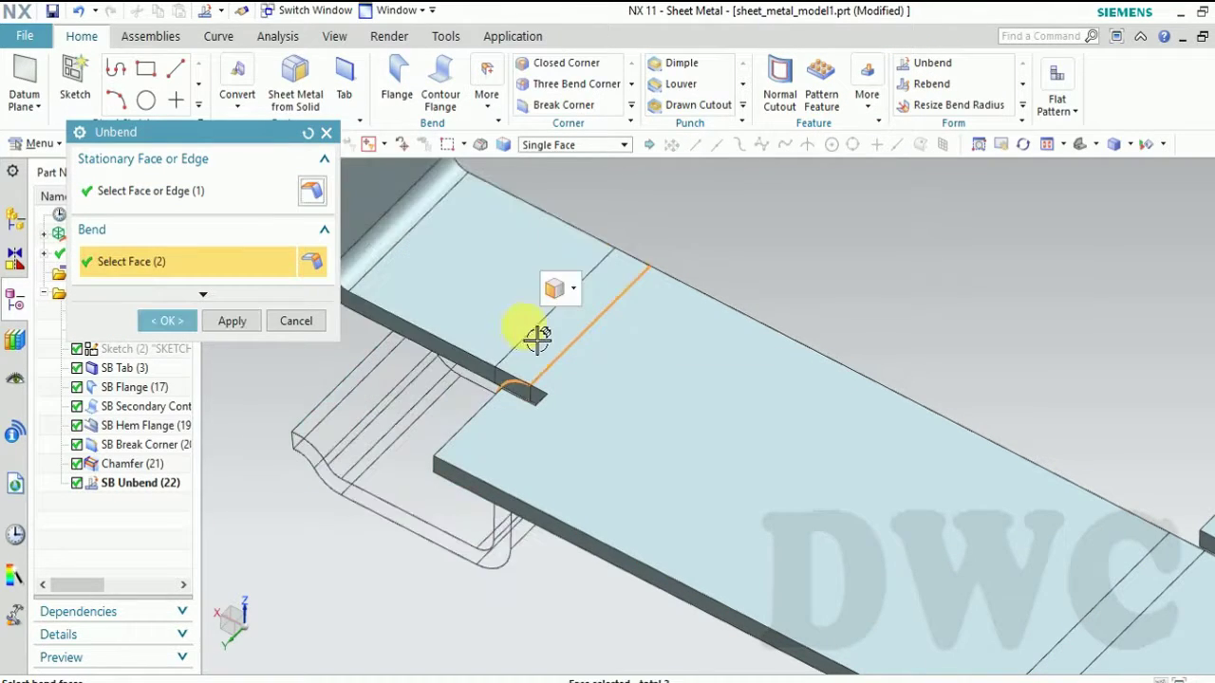
pyautogui.scroll(-2, 501, 348)
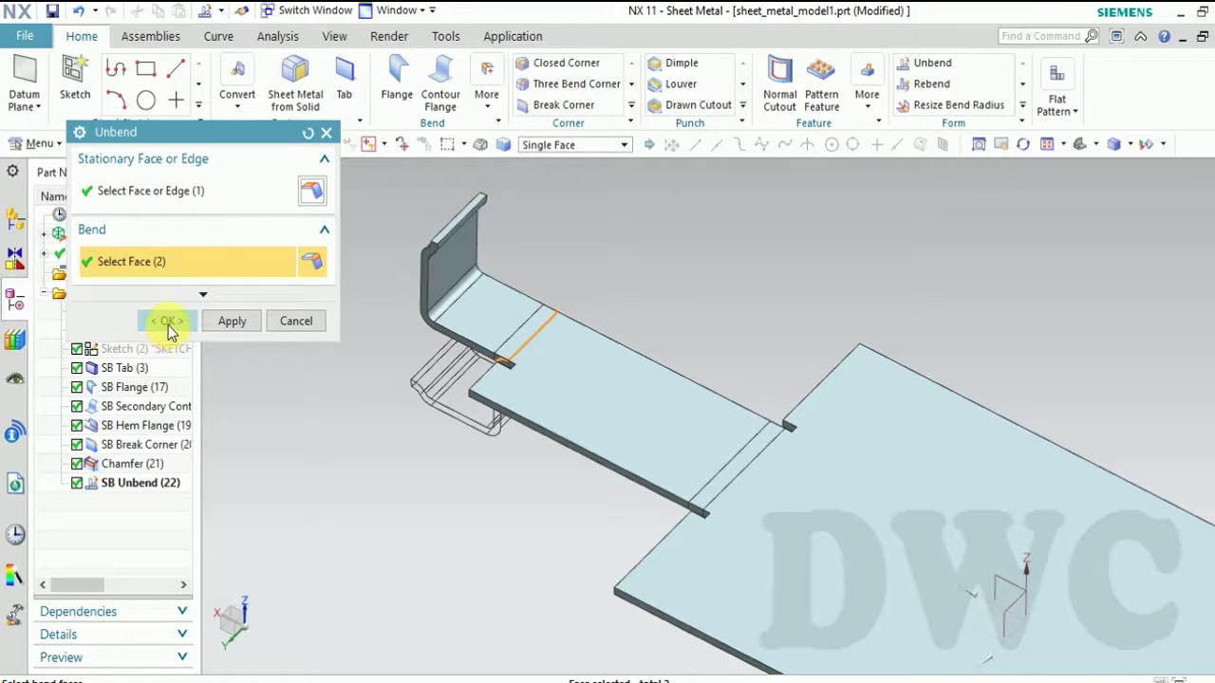
pyautogui.click(168, 323)
# Step: Unbend the remaining upright bend, creating SB Unbend (24)
pyautogui.scroll(-3, 869, 265)
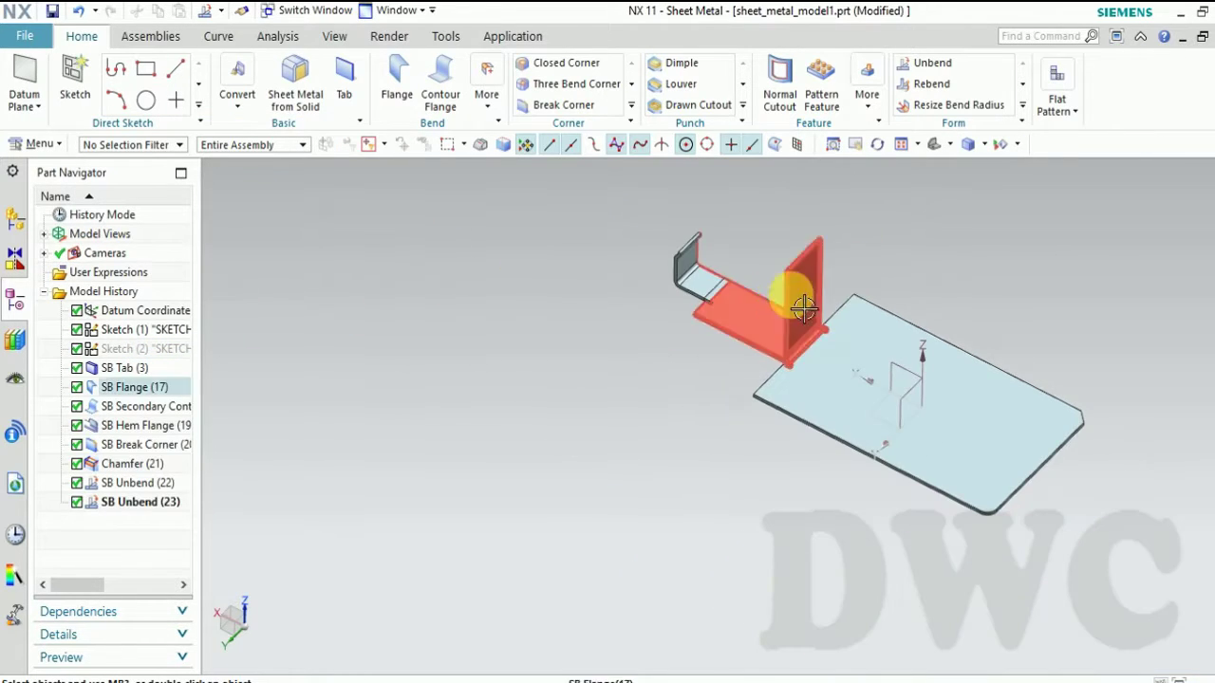
pyautogui.scroll(3, 867, 231)
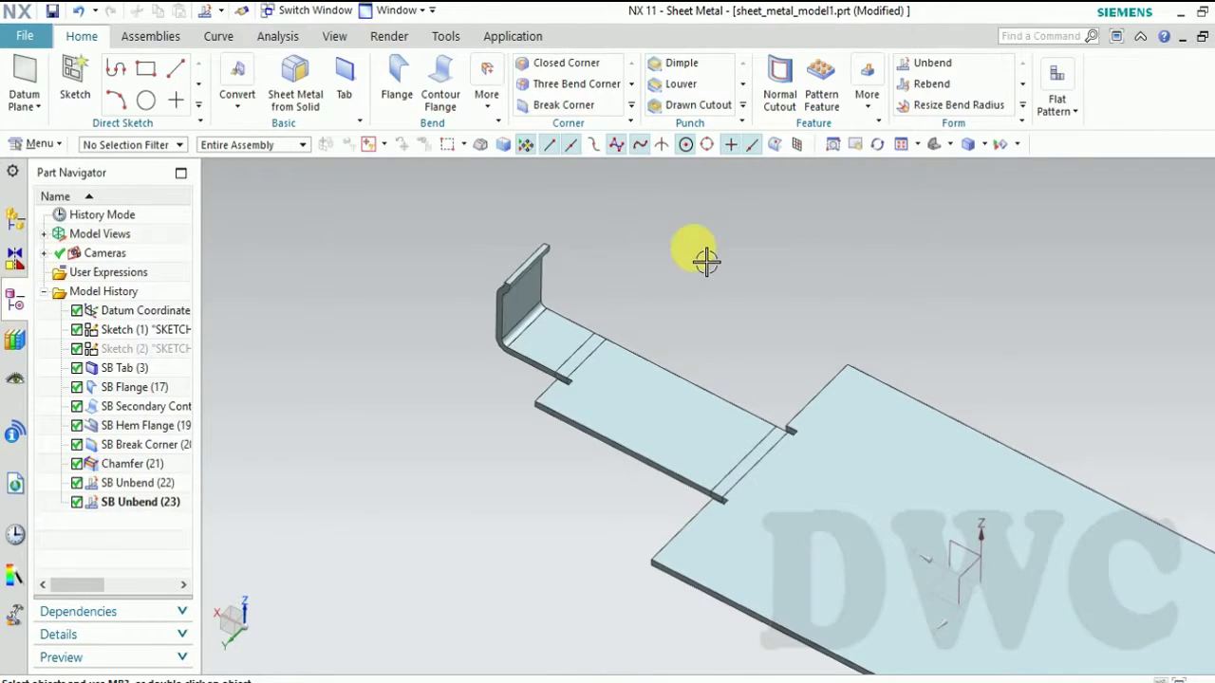
pyautogui.scroll(2, 683, 268)
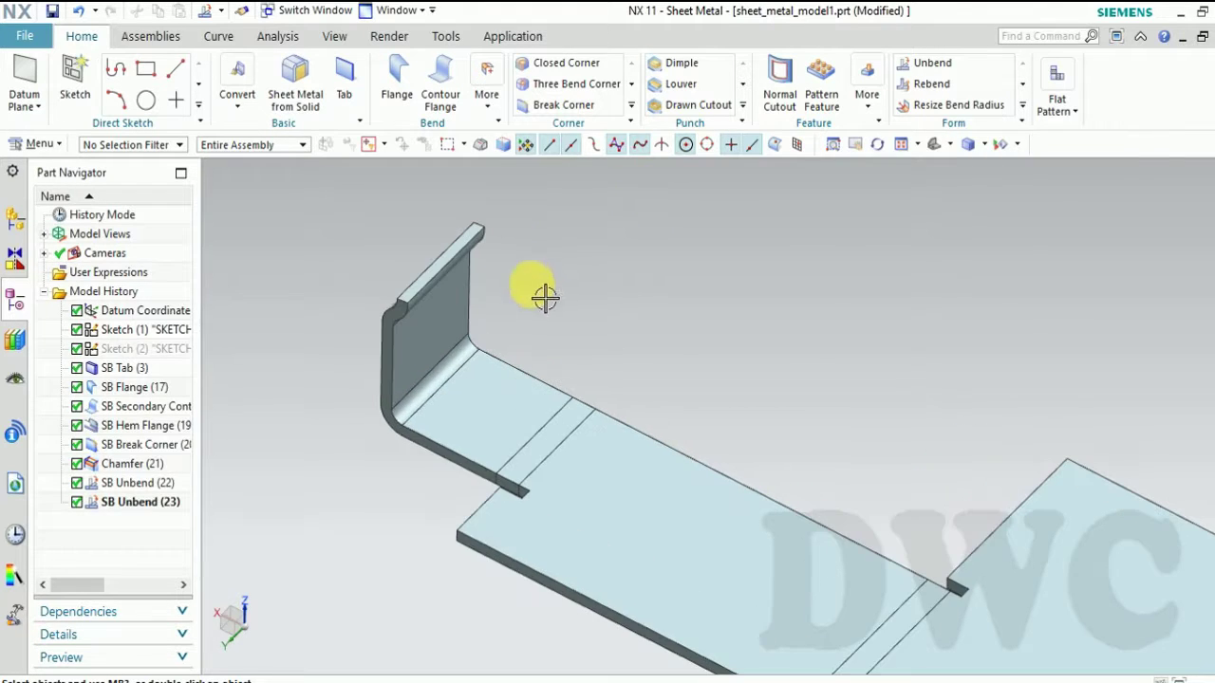
pyautogui.scroll(-1, 723, 308)
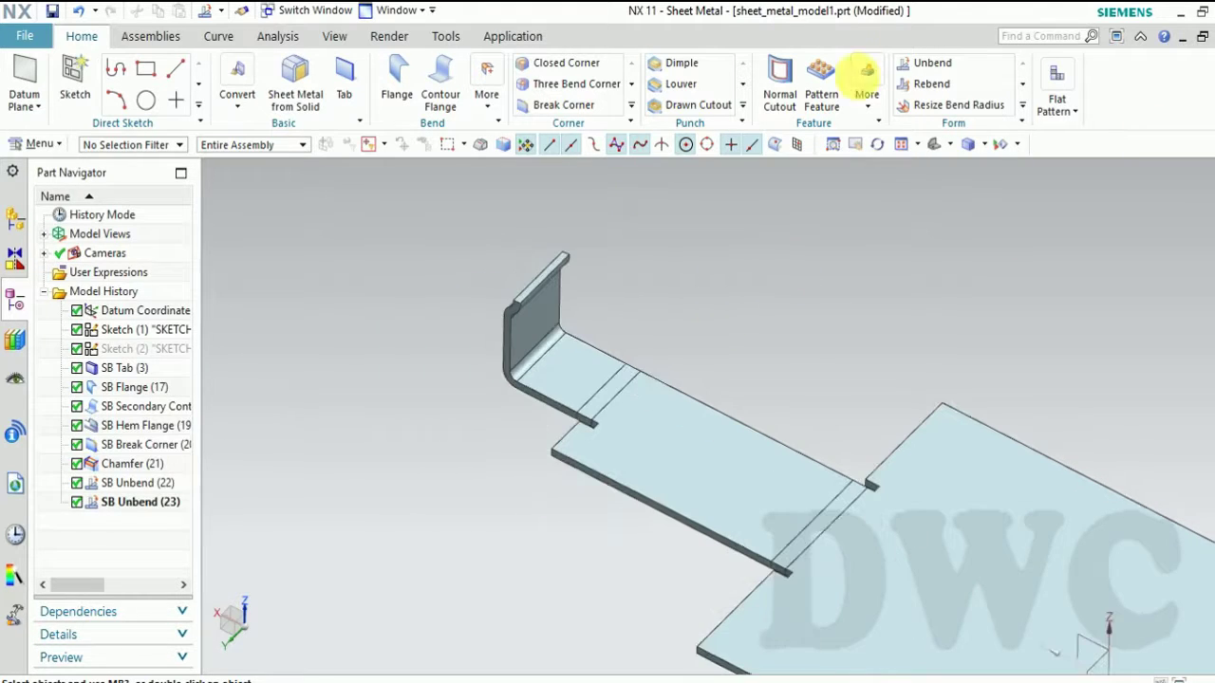
pyautogui.click(935, 64)
pyautogui.click(570, 392)
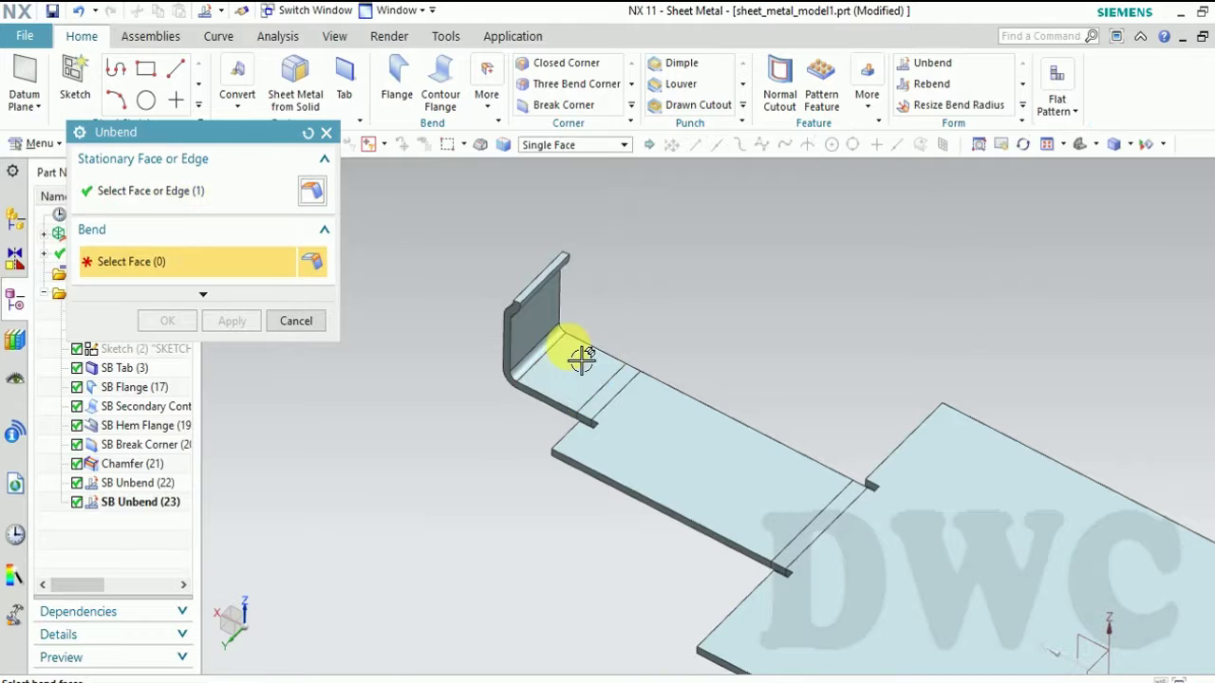
pyautogui.scroll(2, 560, 357)
pyautogui.click(540, 365)
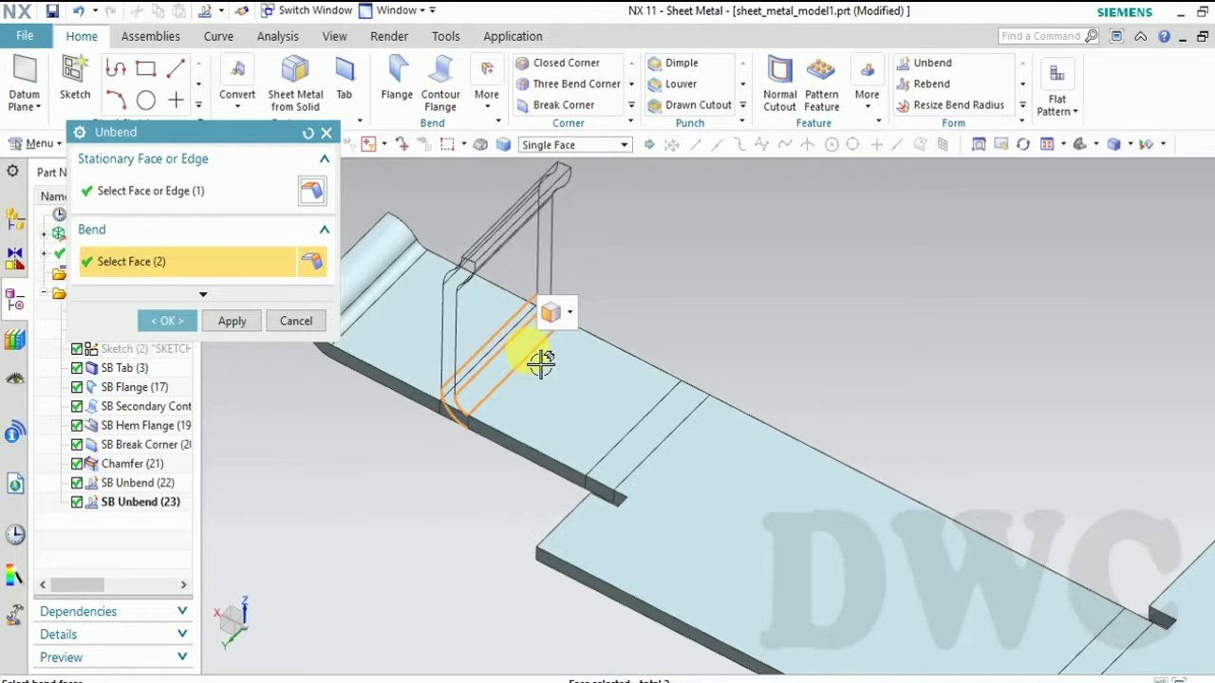
pyautogui.click(171, 323)
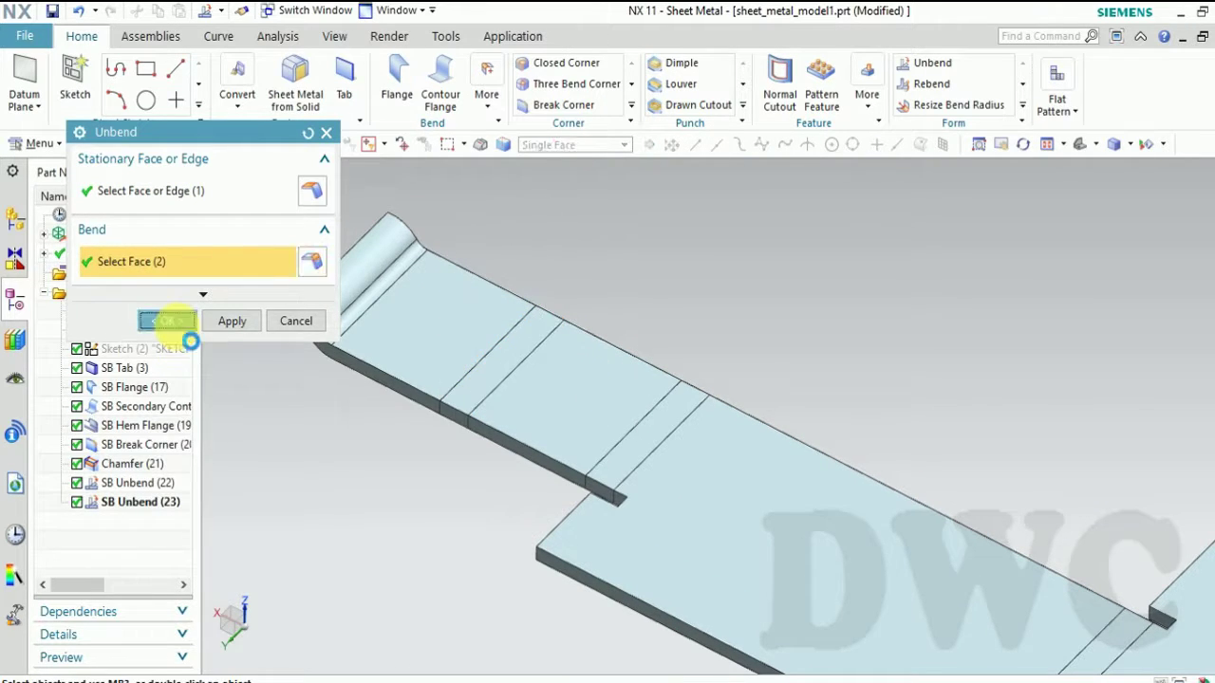
pyautogui.scroll(-2, 714, 351)
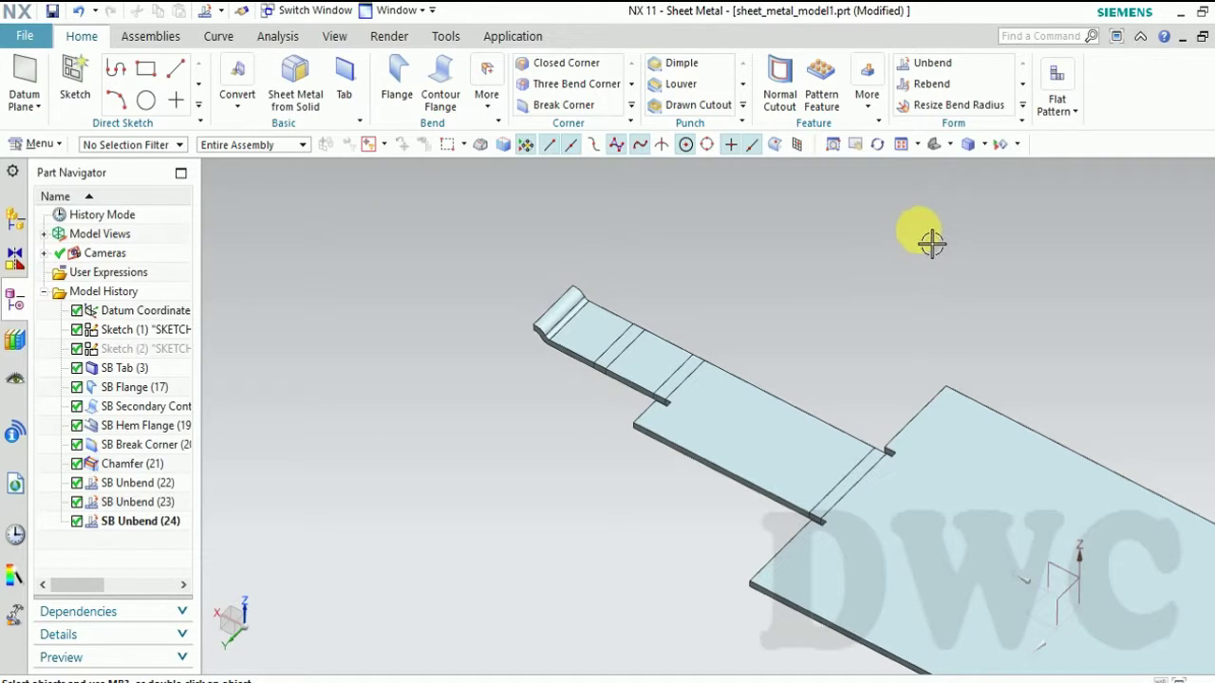
# Step: Rebend the flattened bend near the hem, creating SB Rebend (25)
pyautogui.click(955, 83)
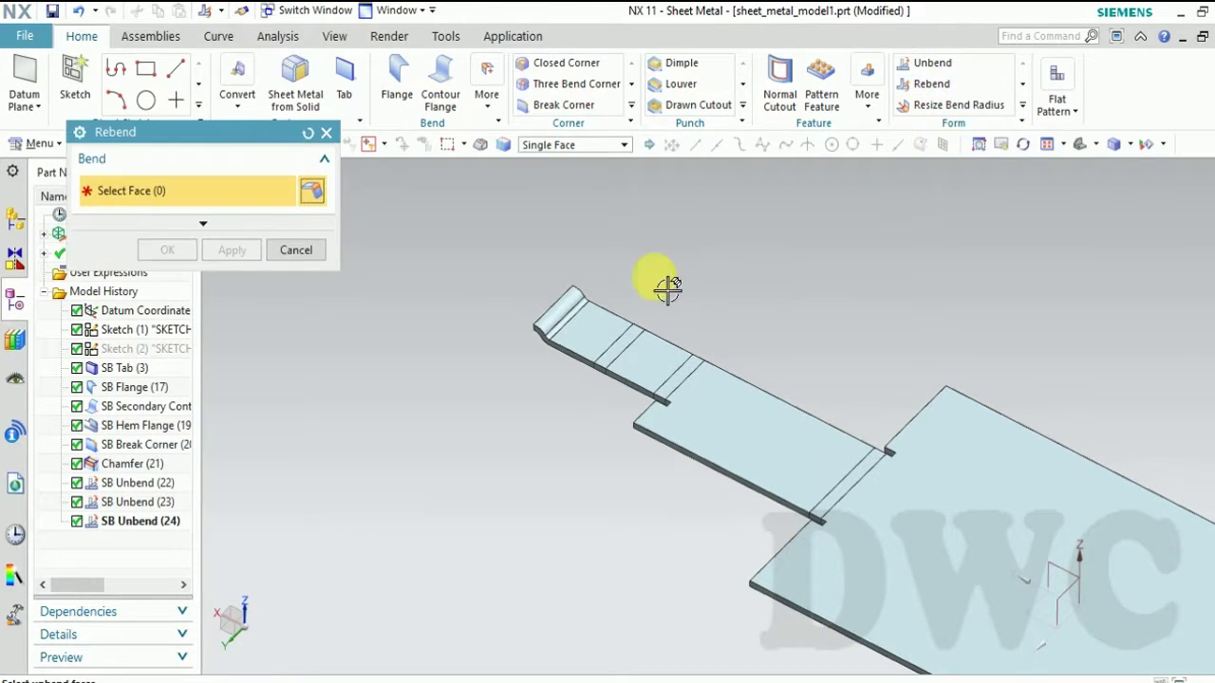
pyautogui.scroll(2, 681, 294)
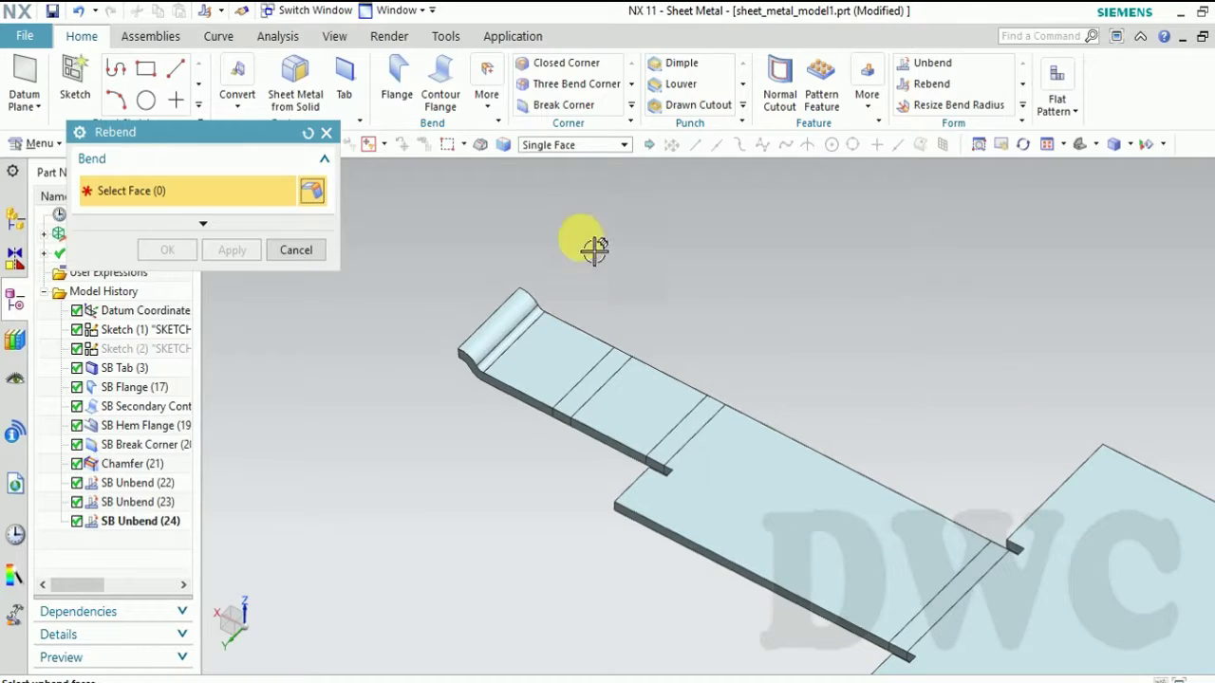
pyautogui.scroll(1, 569, 270)
pyautogui.scroll(1, 542, 293)
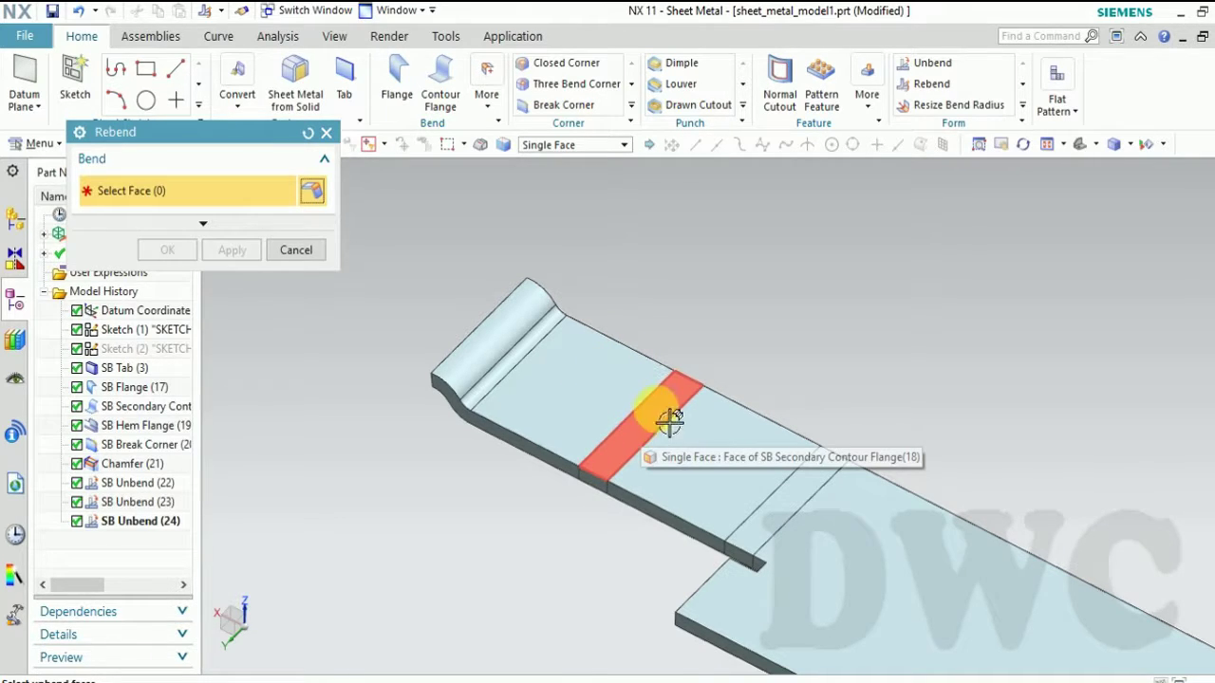
pyautogui.click(665, 427)
pyautogui.scroll(-3, 664, 427)
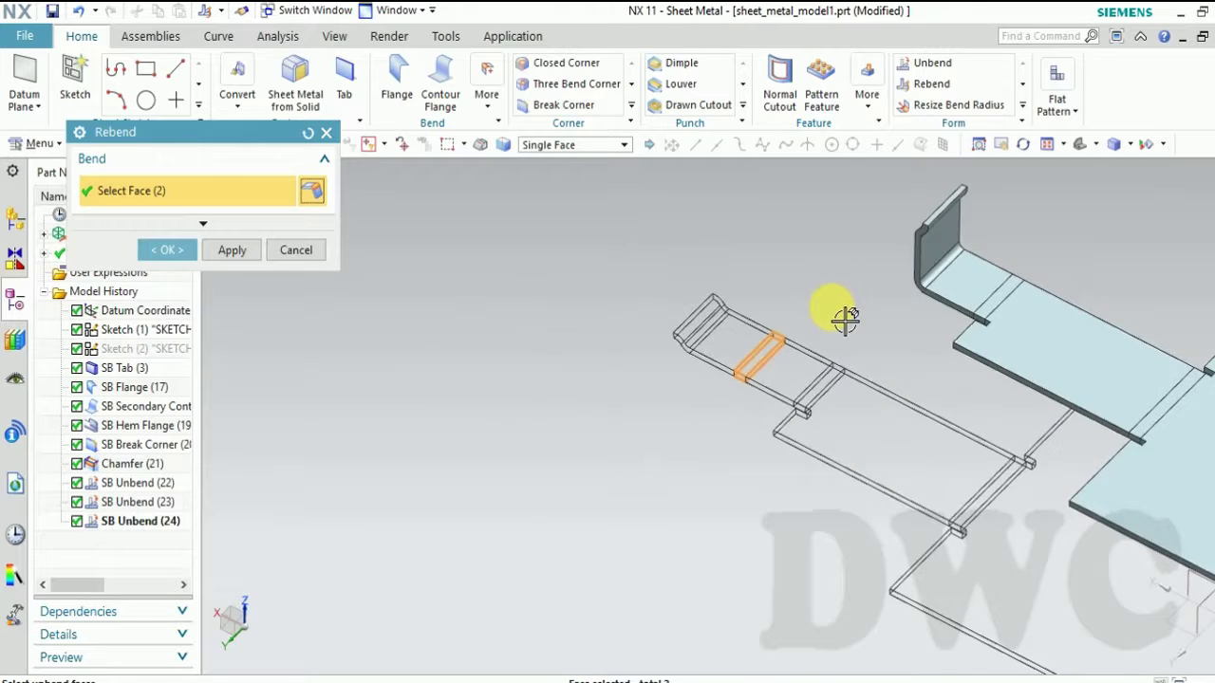
pyautogui.scroll(2, 996, 289)
pyautogui.scroll(3, 936, 306)
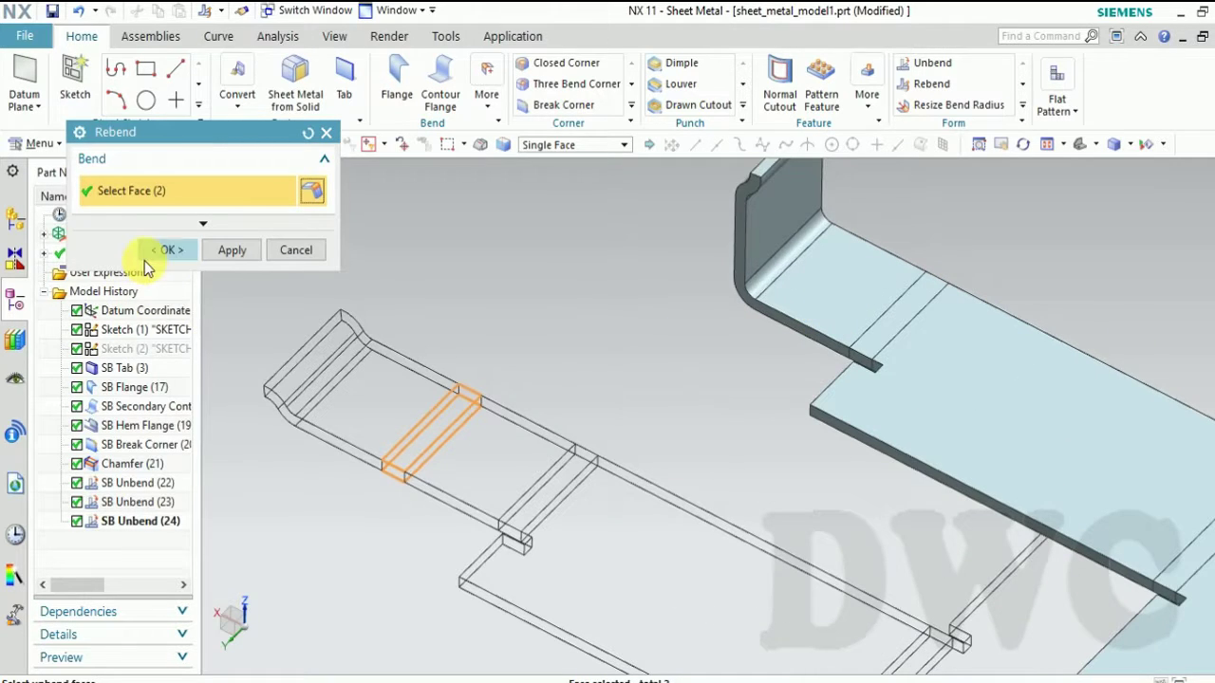
pyautogui.click(156, 251)
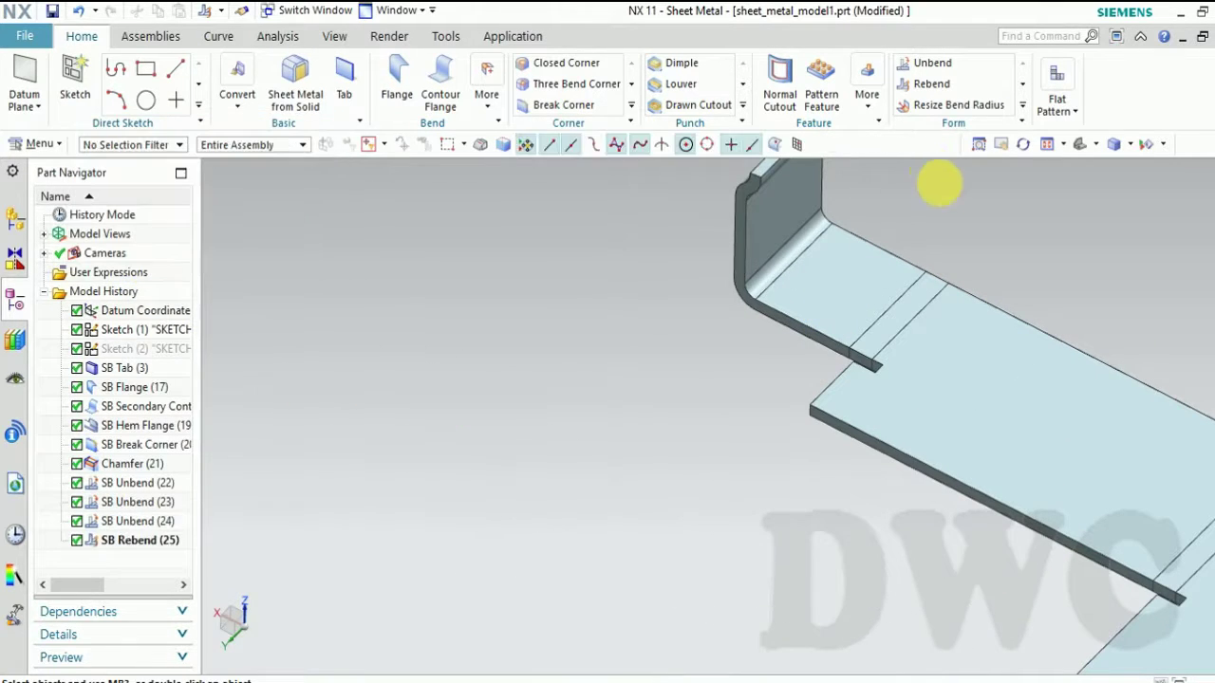
# Step: Rebend the next flattened bend
pyautogui.click(944, 91)
pyautogui.scroll(-2, 925, 322)
pyautogui.scroll(2, 858, 353)
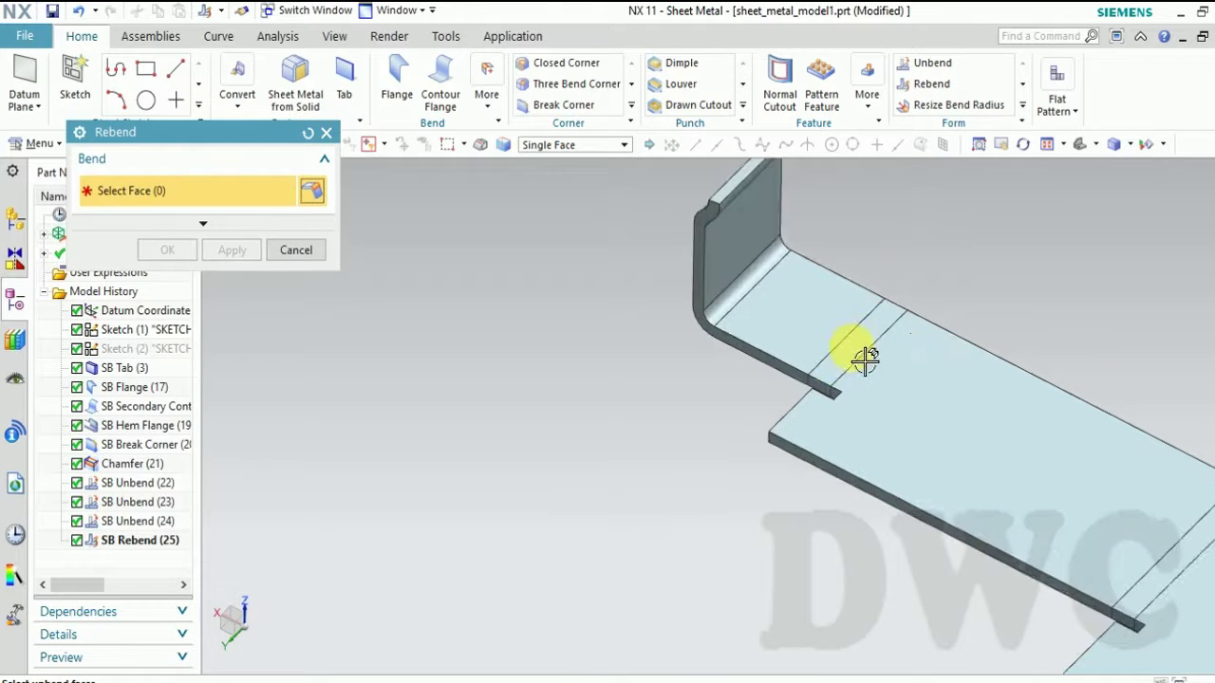
pyautogui.click(867, 350)
pyautogui.scroll(-2, 676, 378)
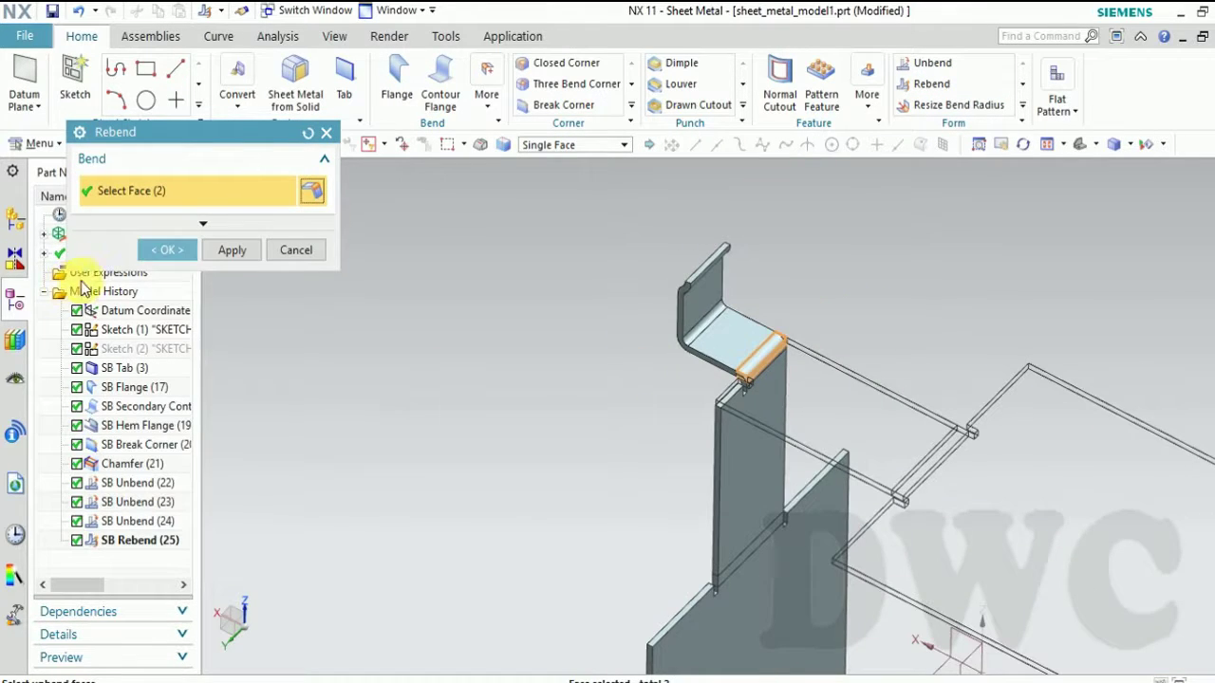
pyautogui.click(152, 253)
# Step: Rebend the last flattened bend at the flange's base, restoring the formed bracket
pyautogui.click(931, 84)
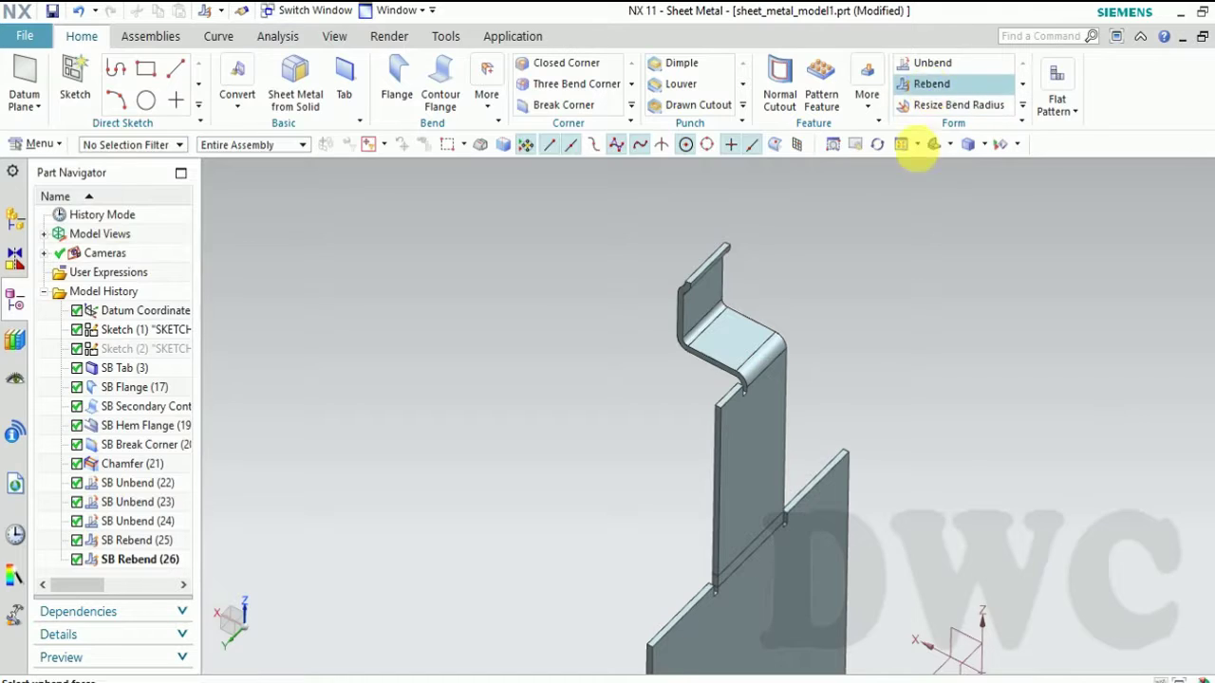
pyautogui.scroll(3, 809, 516)
pyautogui.scroll(2, 803, 515)
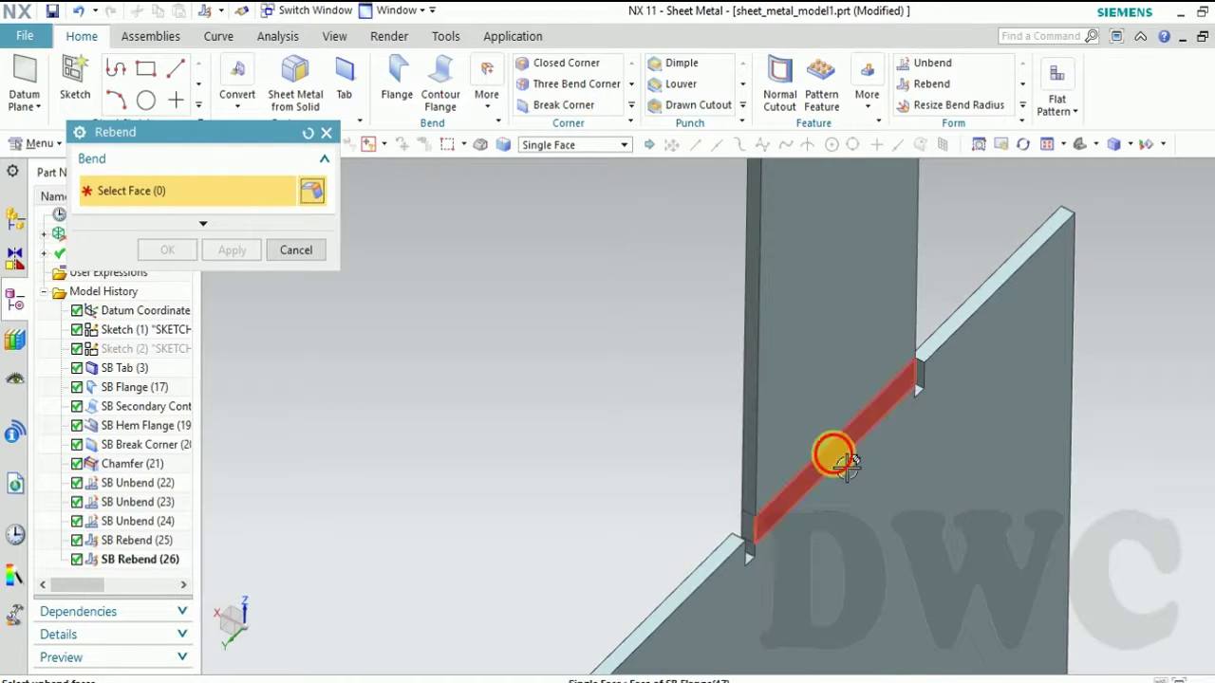
pyautogui.click(826, 456)
pyautogui.scroll(-2, 551, 469)
pyautogui.scroll(-2, 550, 469)
pyautogui.scroll(1, 577, 572)
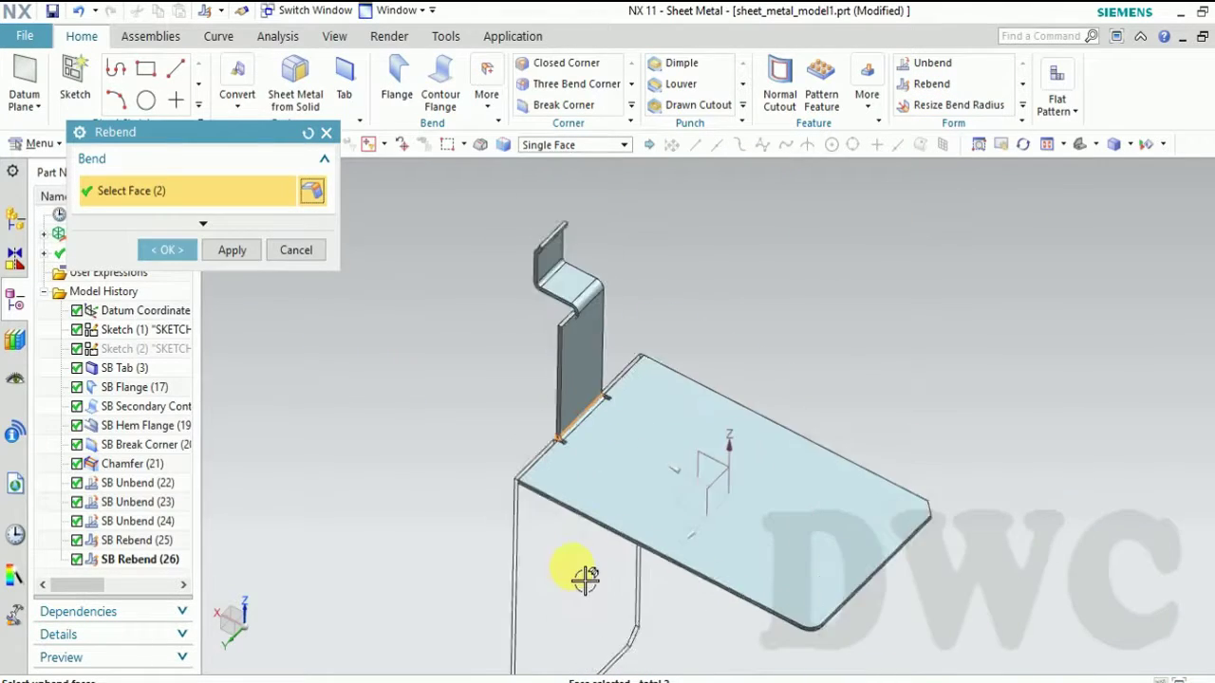
pyautogui.scroll(2, 577, 572)
pyautogui.click(171, 258)
pyautogui.scroll(-2, 546, 456)
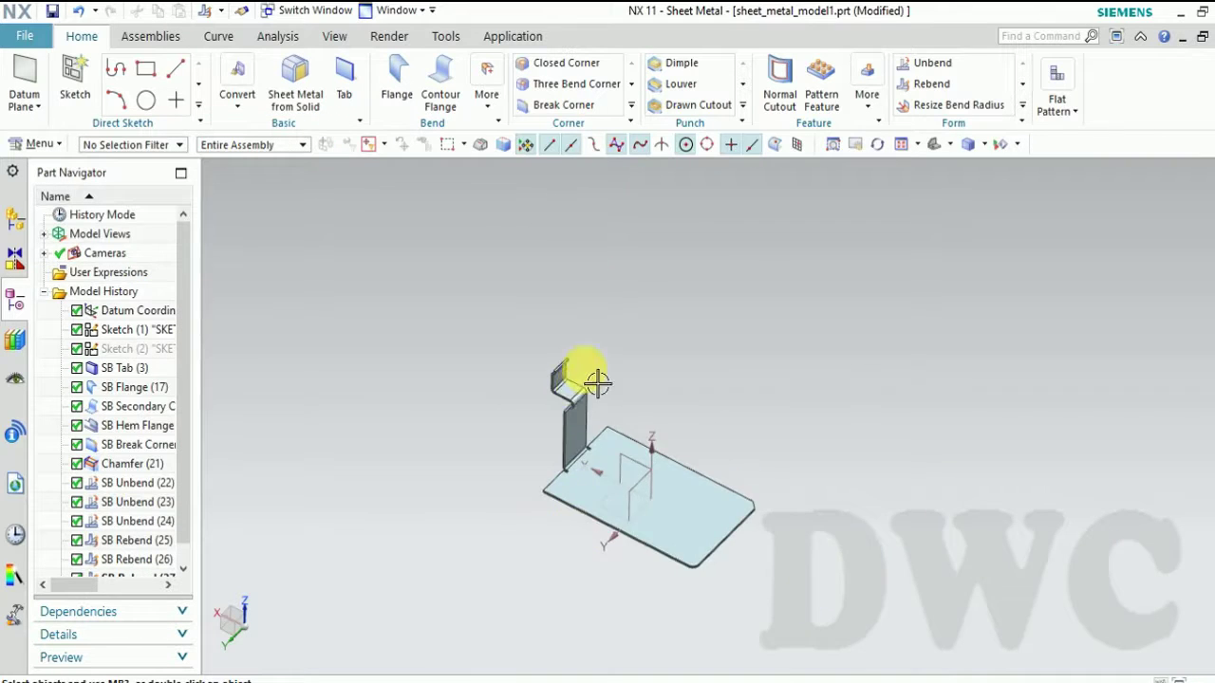
pyautogui.scroll(2, 645, 428)
pyautogui.scroll(1, 605, 403)
pyautogui.scroll(1, 605, 402)
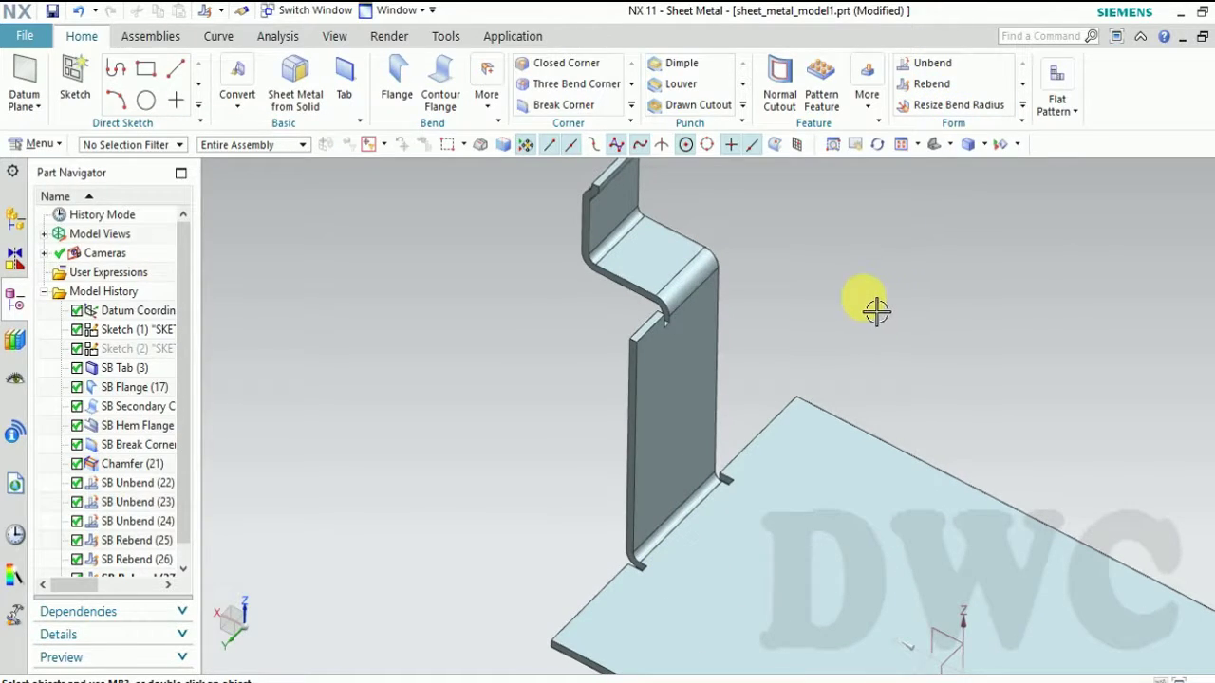
pyautogui.scroll(-5, 873, 309)
pyautogui.scroll(4, 871, 306)
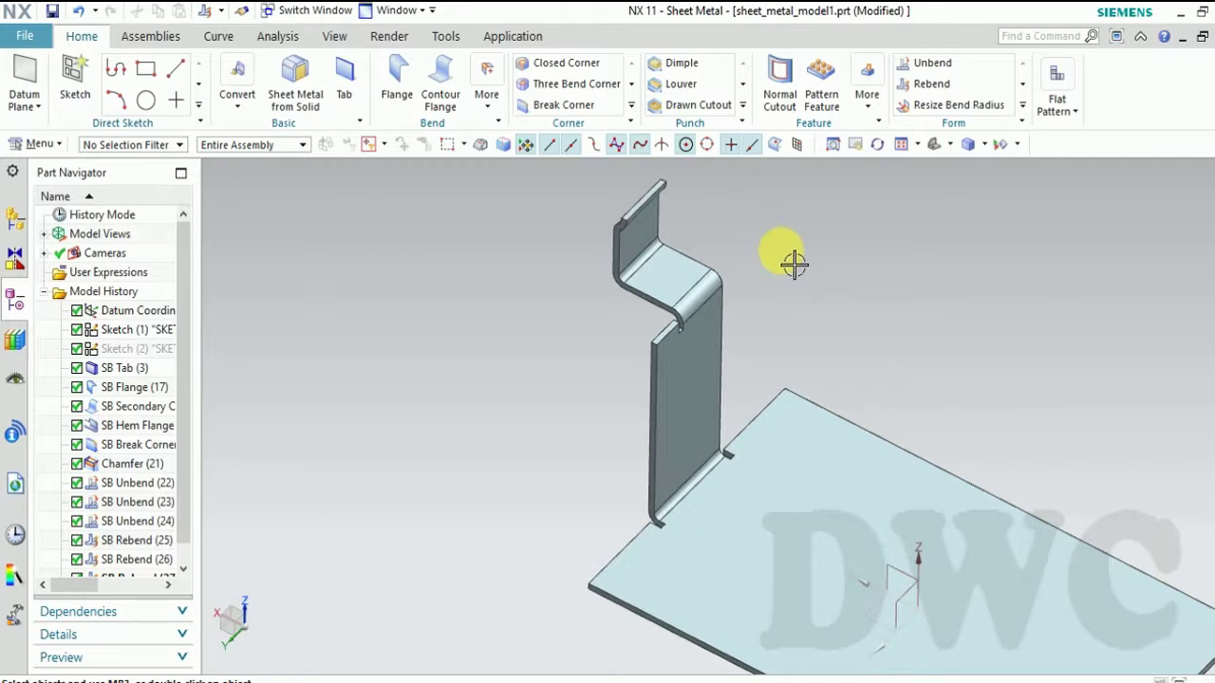
pyautogui.scroll(-2, 794, 265)
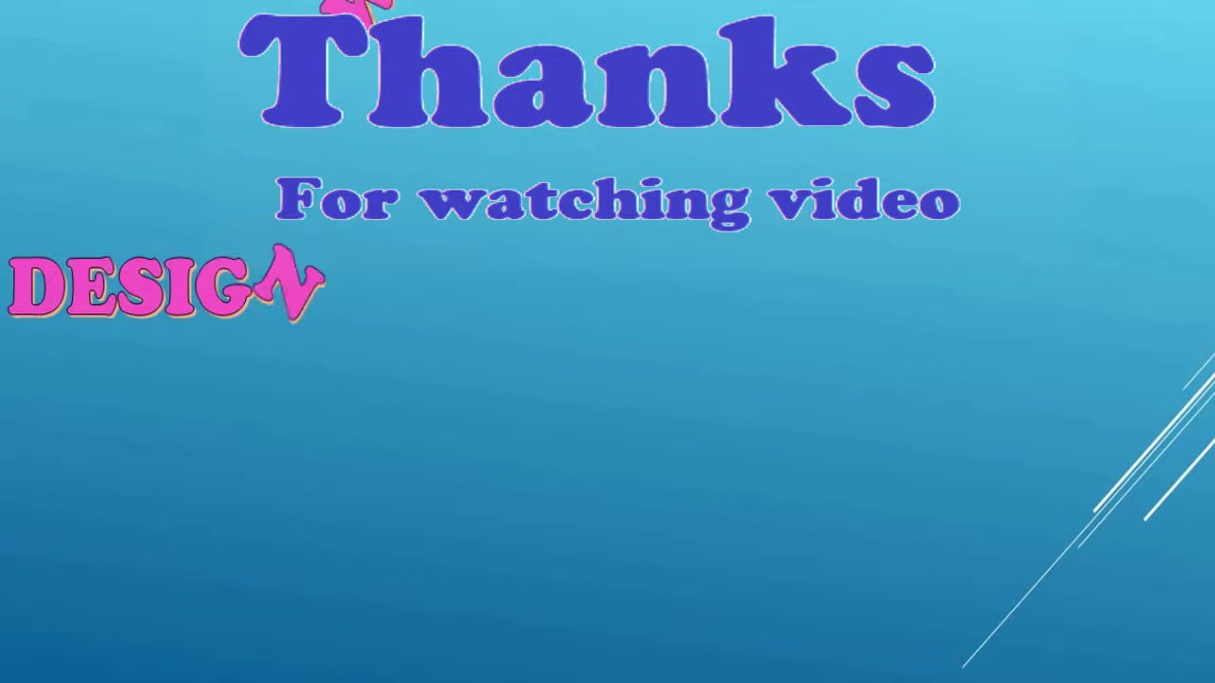